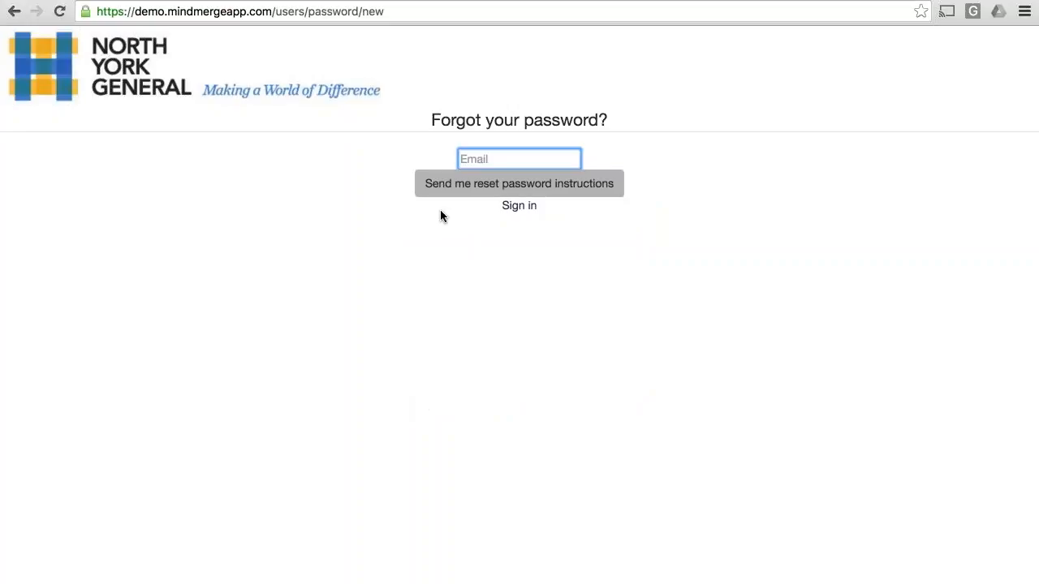
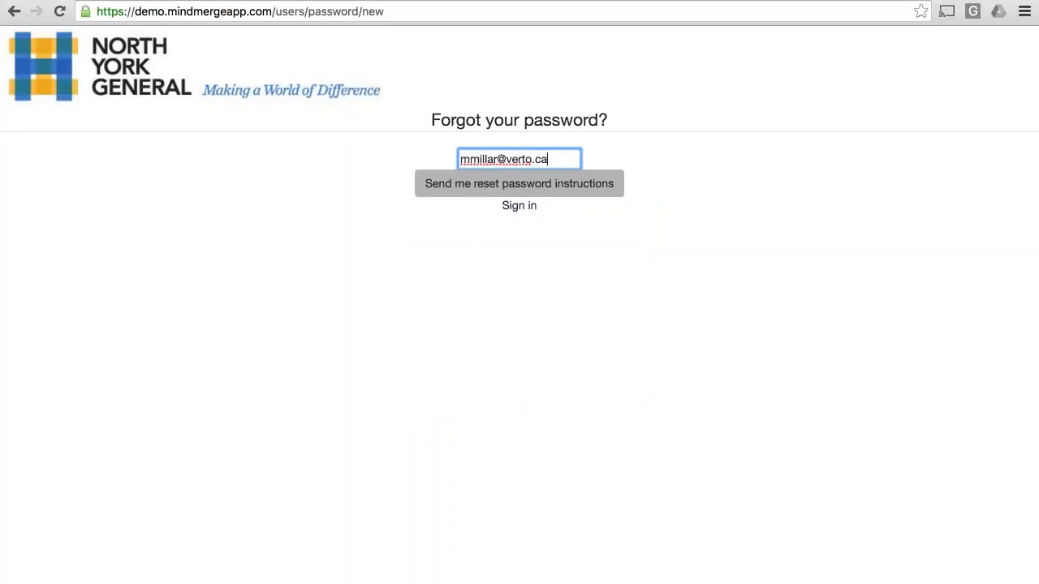
Step: Request password reset instructions for the account's e-mail address
click(591, 192)
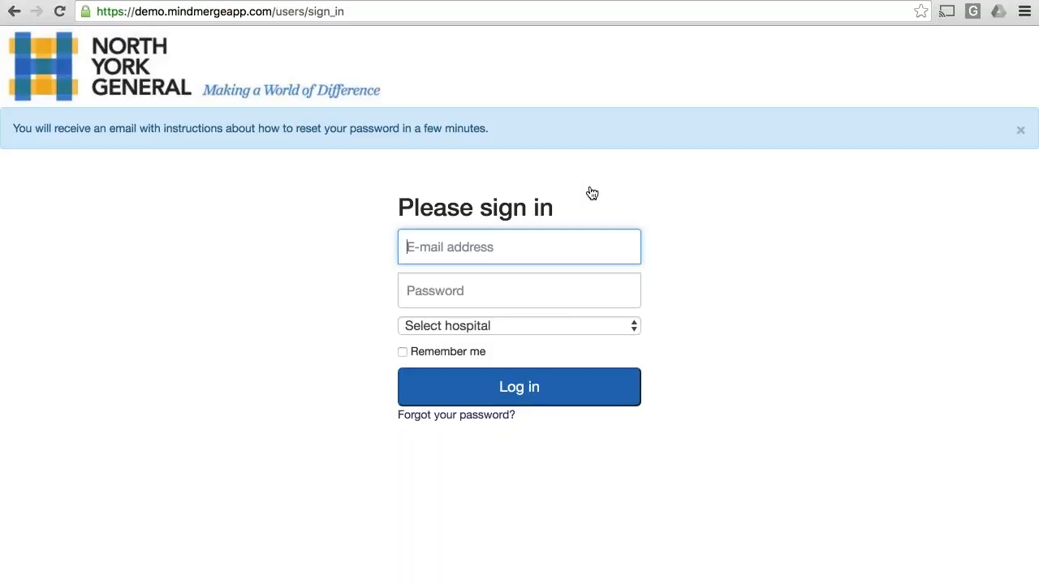
Step: Sign in with the account's e-mail address and password, choosing the hospital
key(Tab)
text(********)
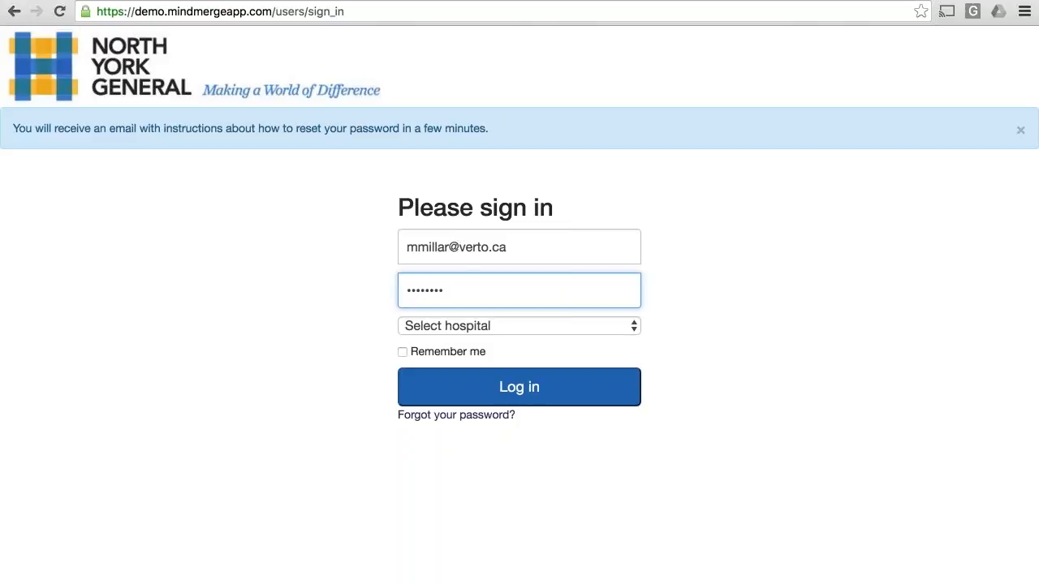
click(477, 325)
click(477, 342)
click(491, 393)
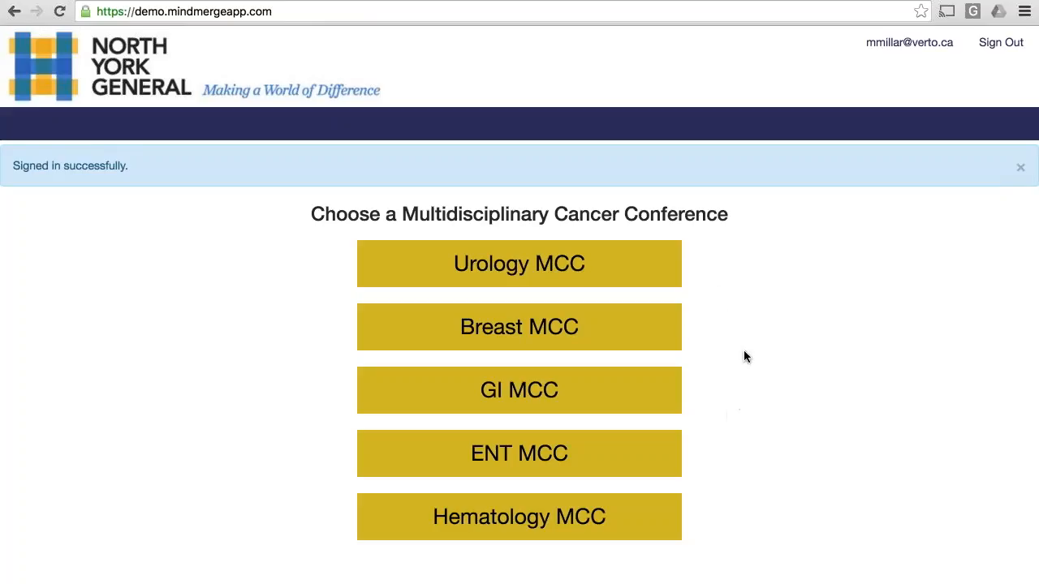
Step: Open Patient Signup for the Breast MCC and load the May 13, 2016 session's agenda
click(528, 327)
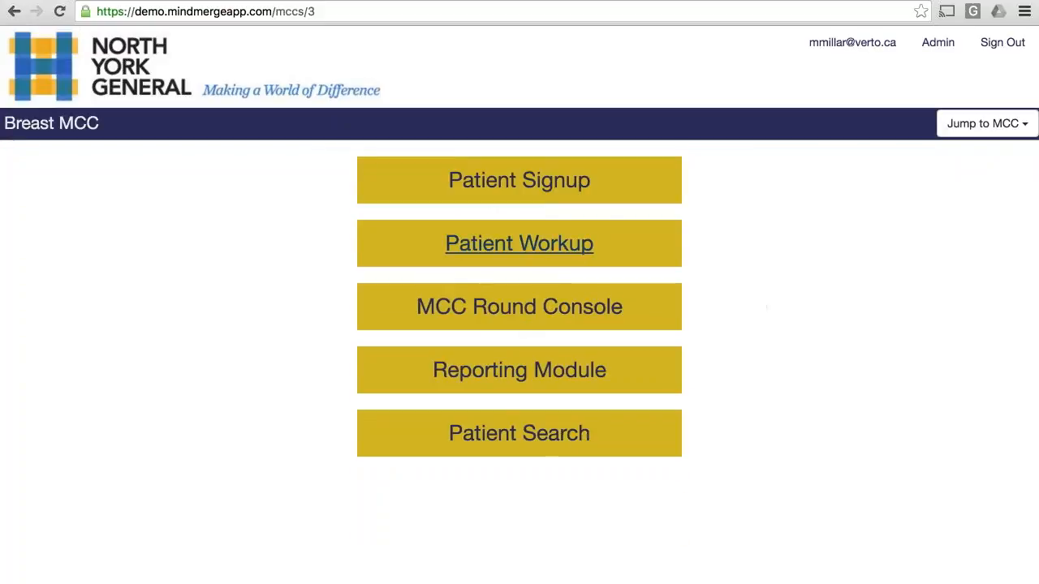
click(527, 190)
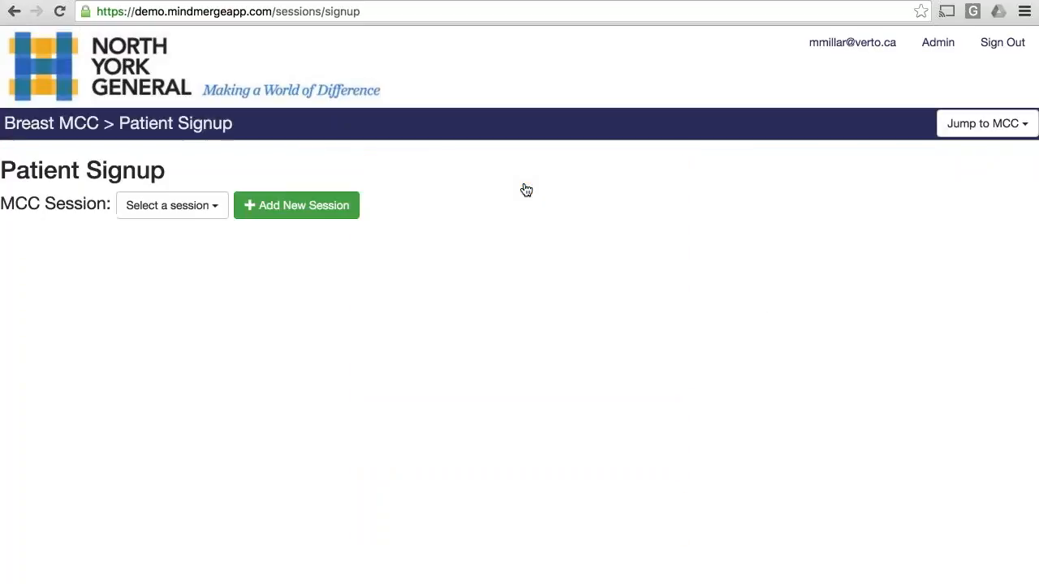
click(203, 207)
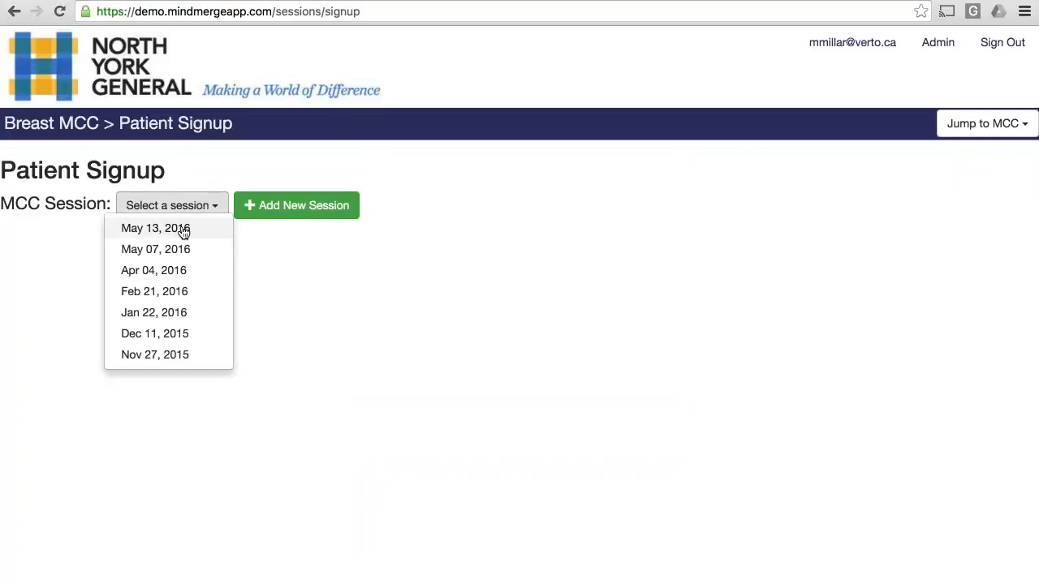
click(183, 231)
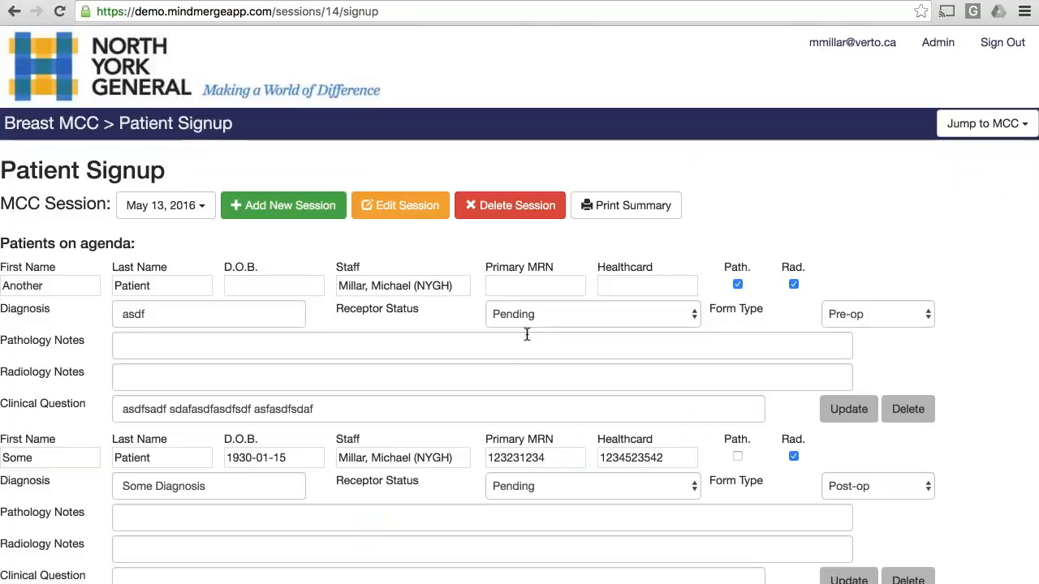
scroll(524, 369, down, 3)
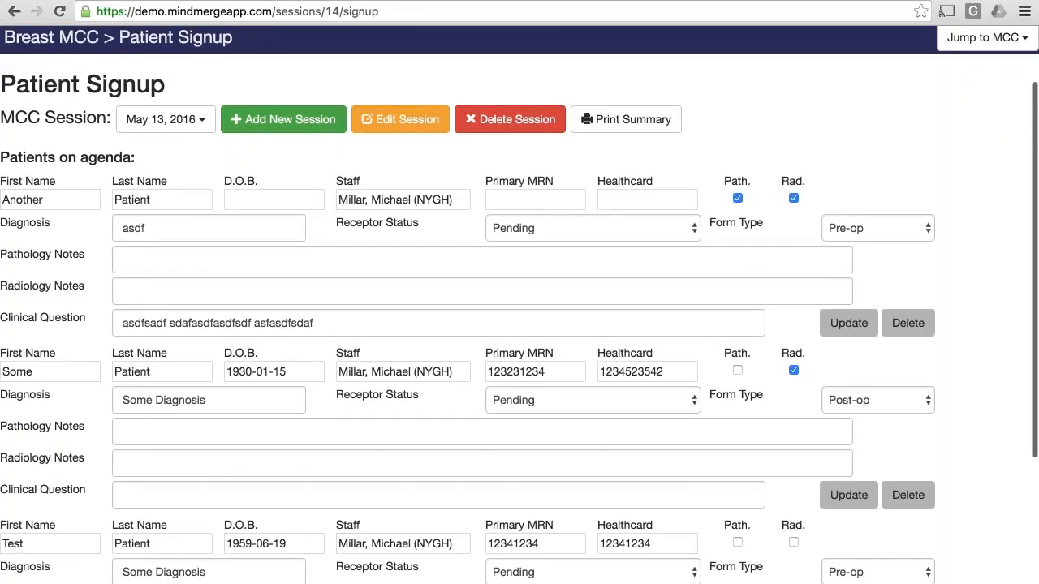
scroll(525, 370, up, 3)
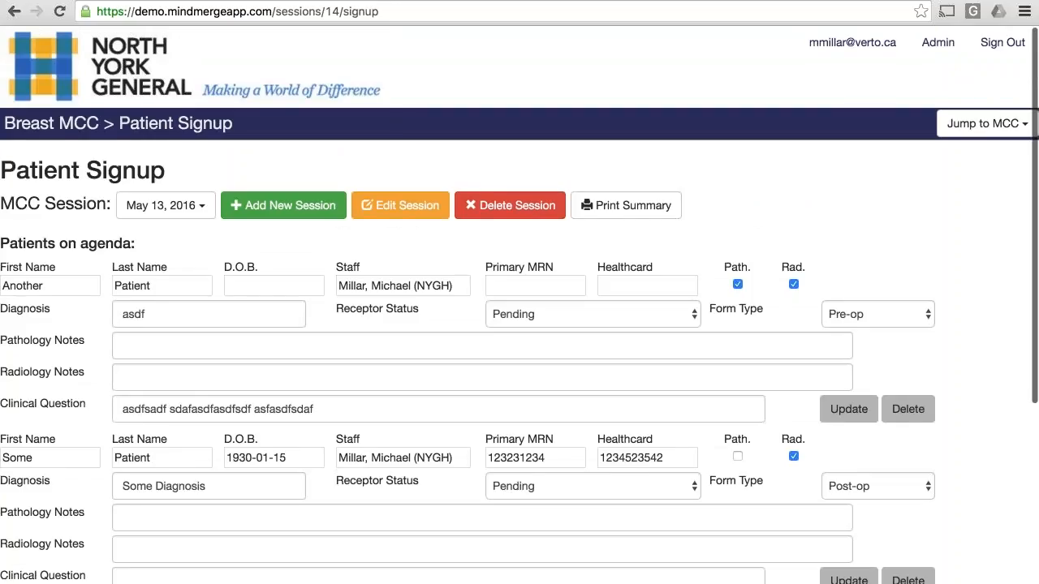
Step: Fill in the blank agenda entry with first name New, last name Patient, and the matching NYGH staff member
scroll(519, 305, down, 5)
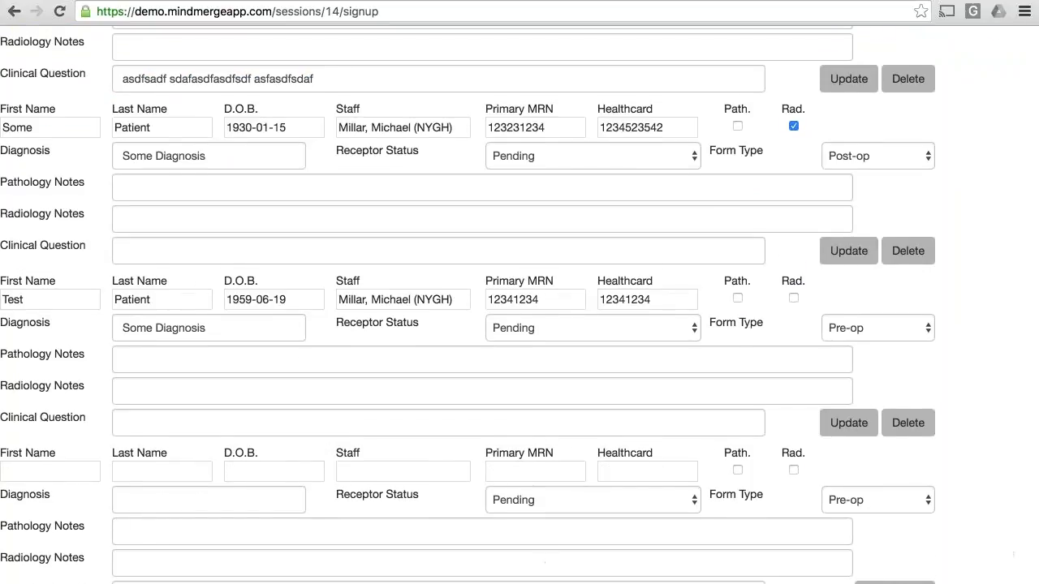
click(70, 473)
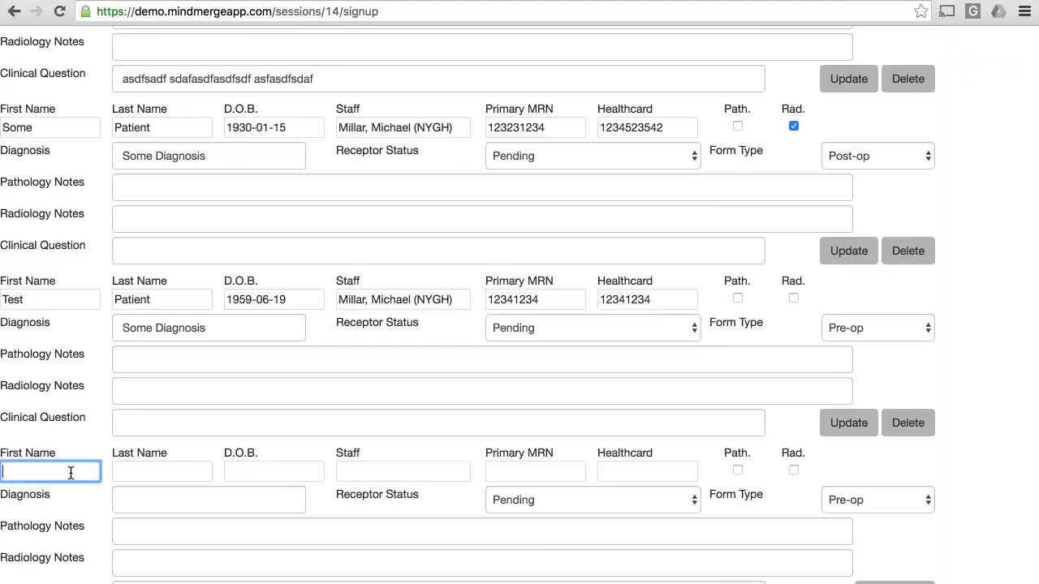
text(New)
key(Tab)
text(Pati)
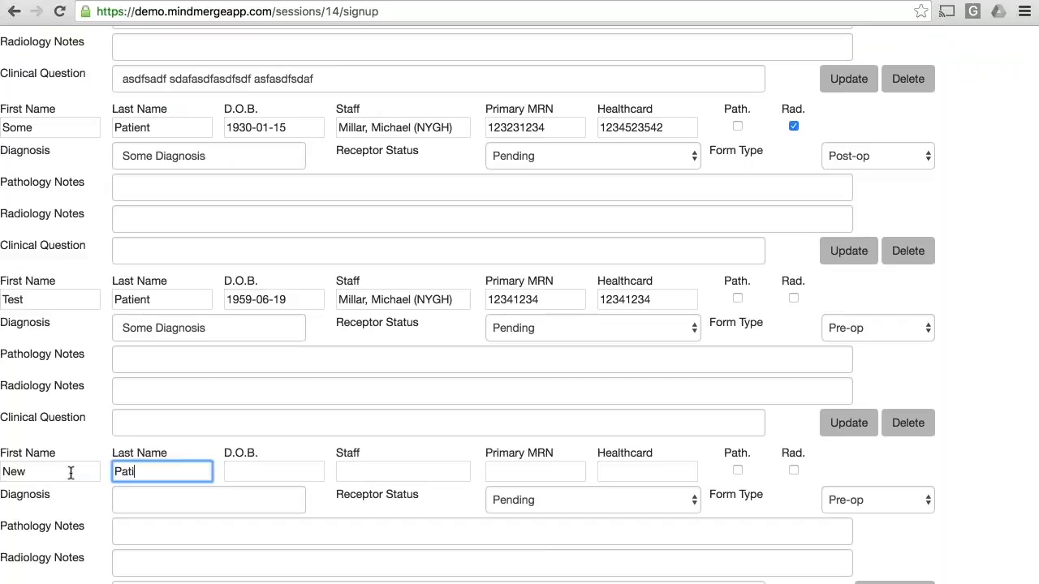
text(ent)
click(422, 470)
text(mich)
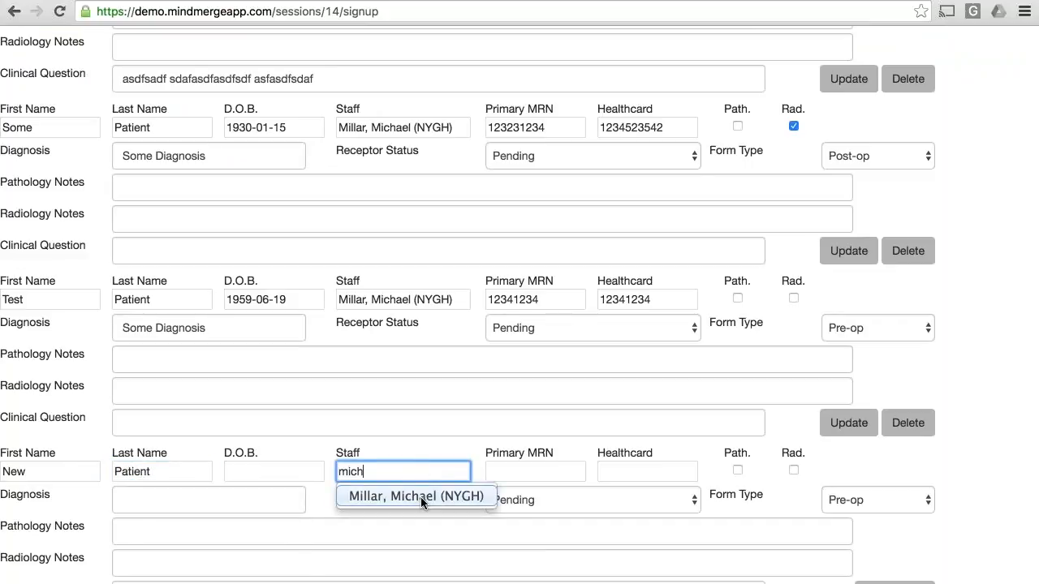
click(420, 497)
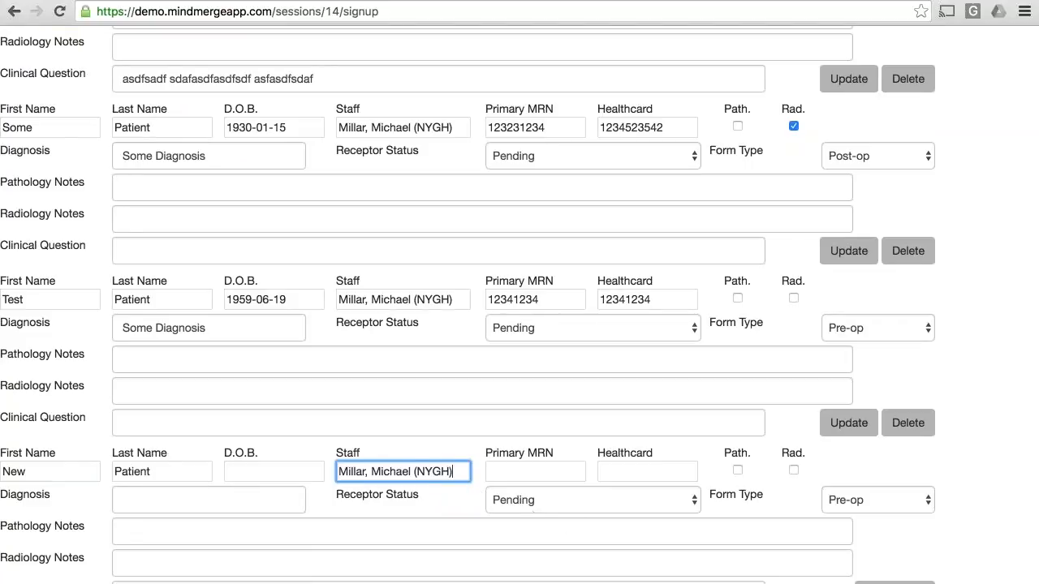
Step: Mark the new patient for both pathology and radiology review and enter DCIS as the diagnosis
click(736, 470)
click(793, 471)
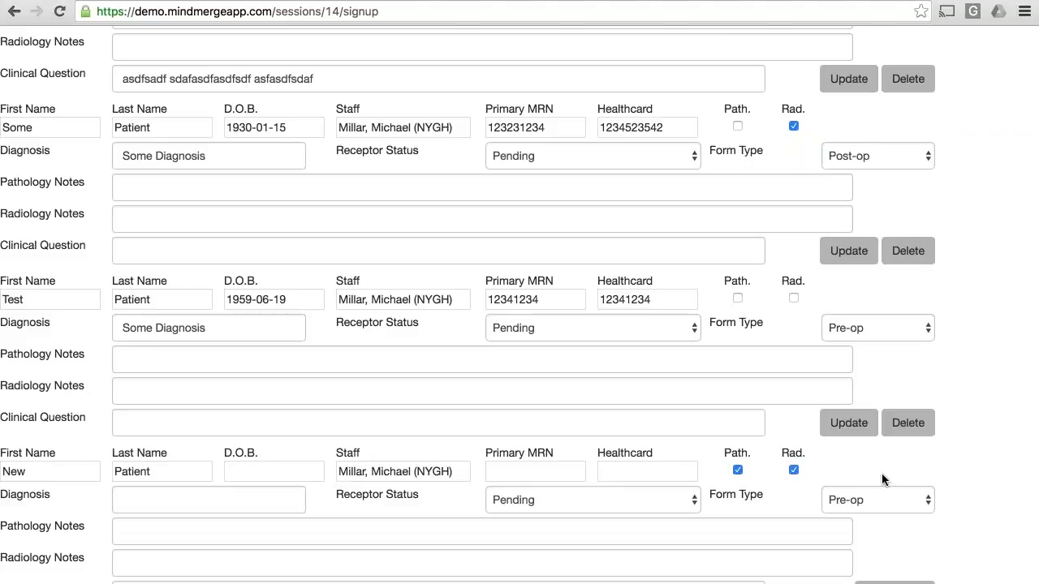
click(210, 504)
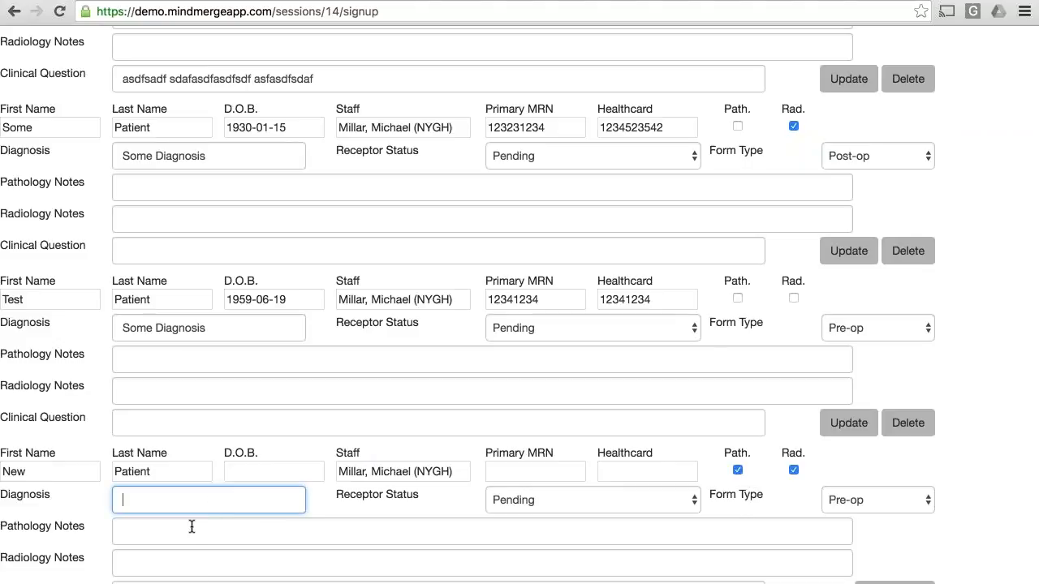
text(DCIS)
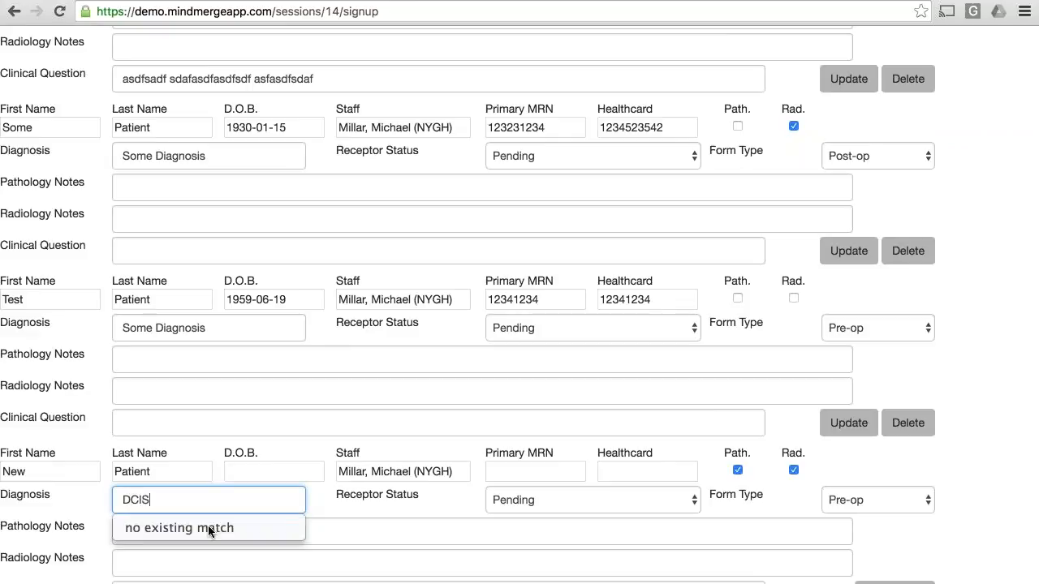
click(360, 500)
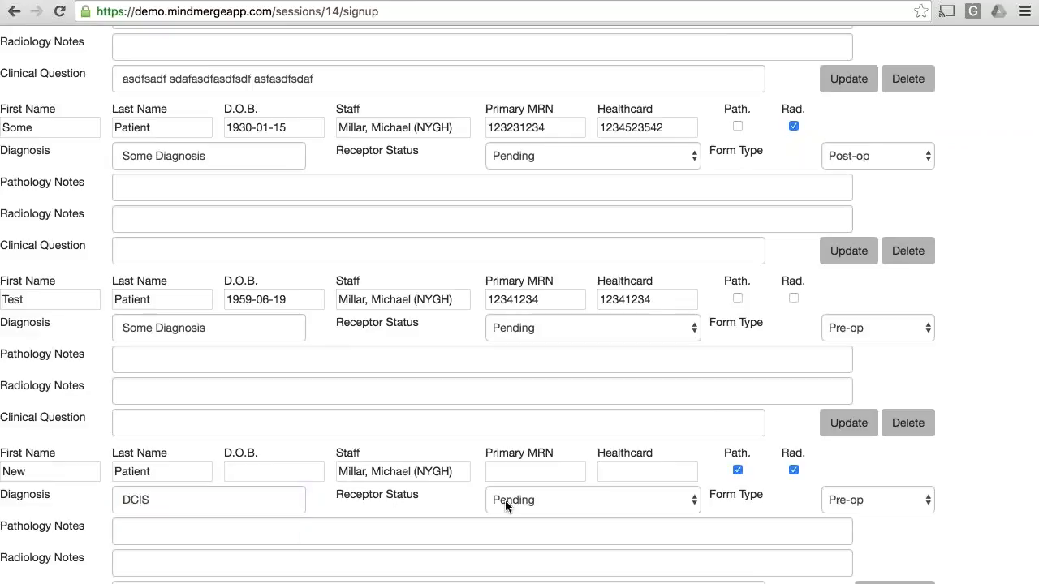
Step: Review the available receptor status and form type options for the new patient
click(551, 502)
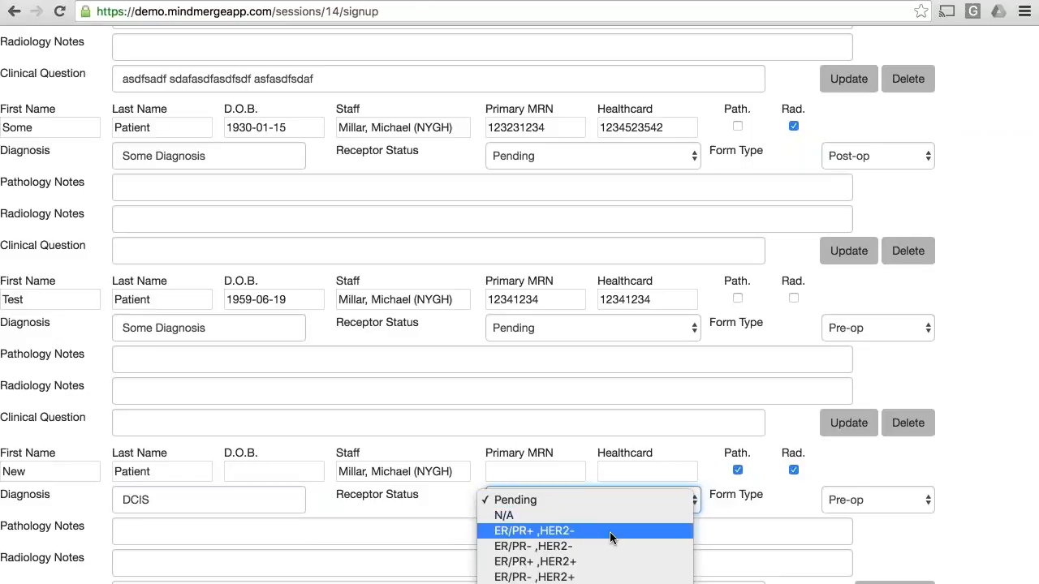
click(745, 502)
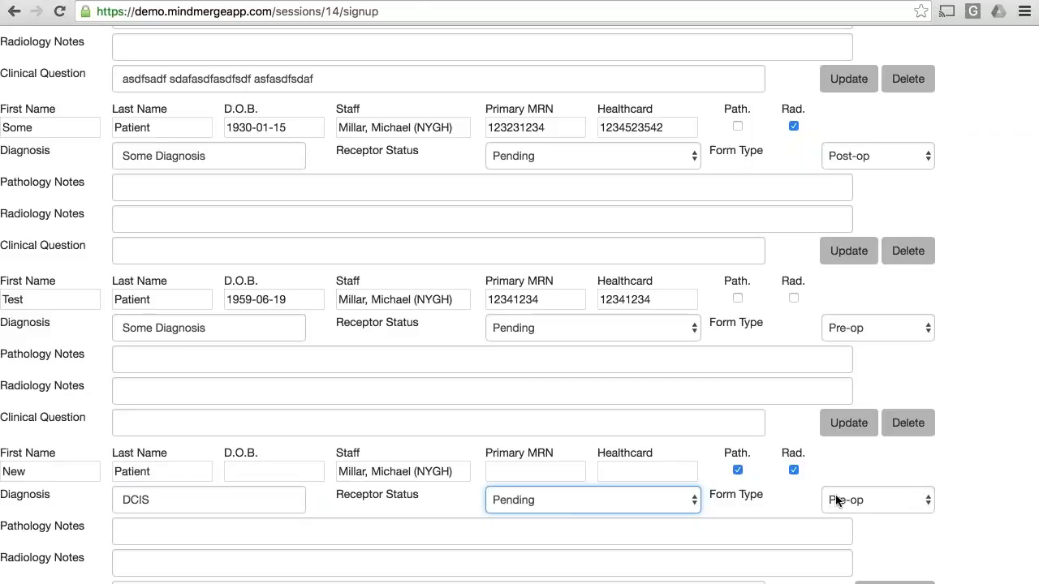
click(874, 500)
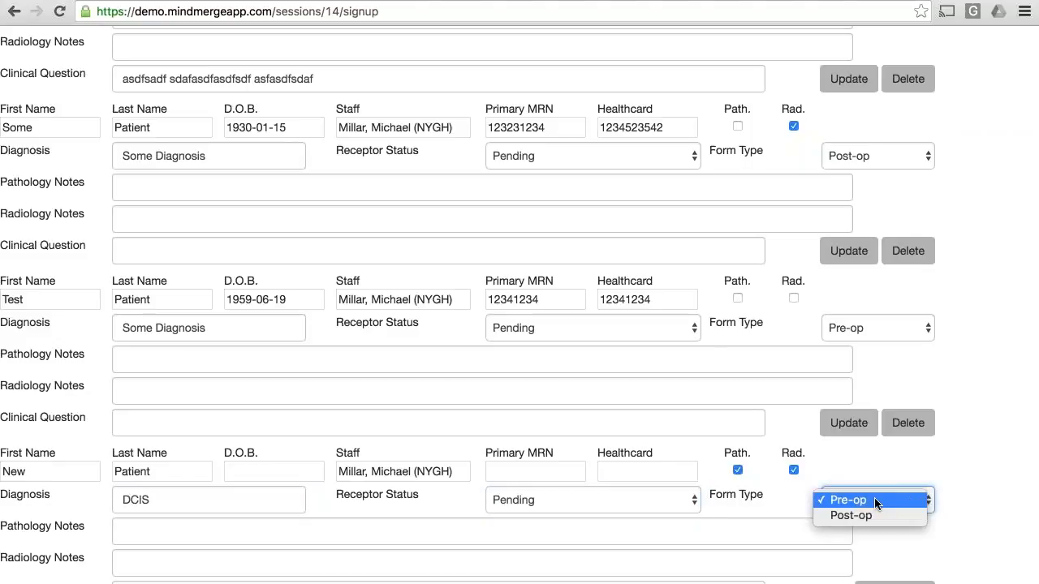
click(954, 472)
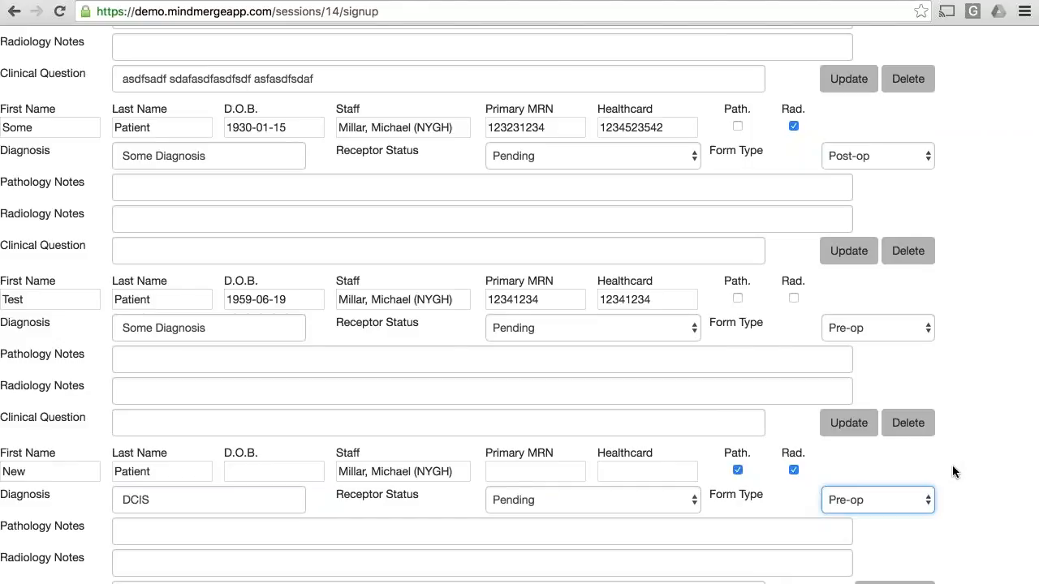
click(927, 494)
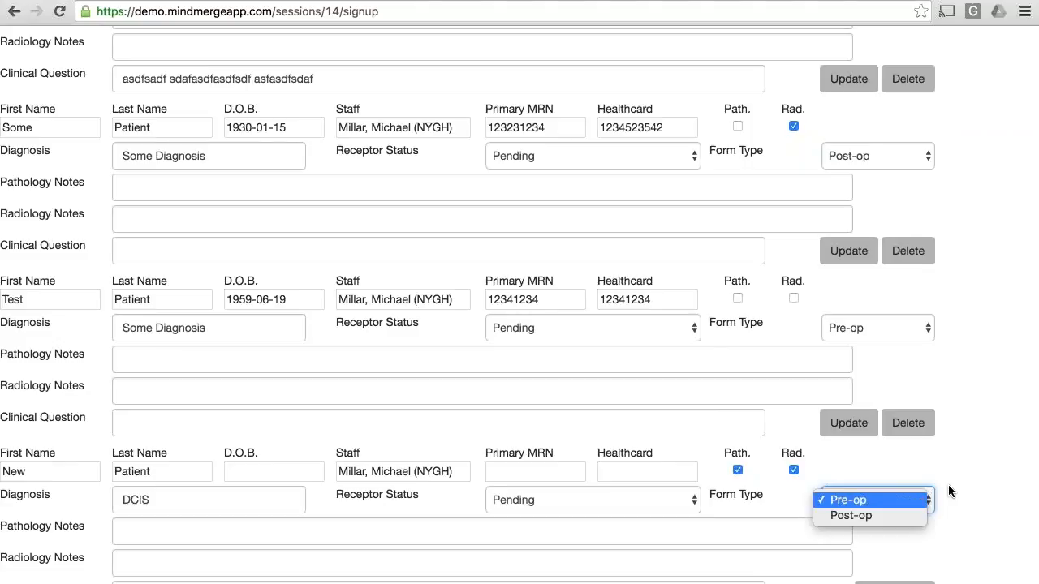
click(925, 501)
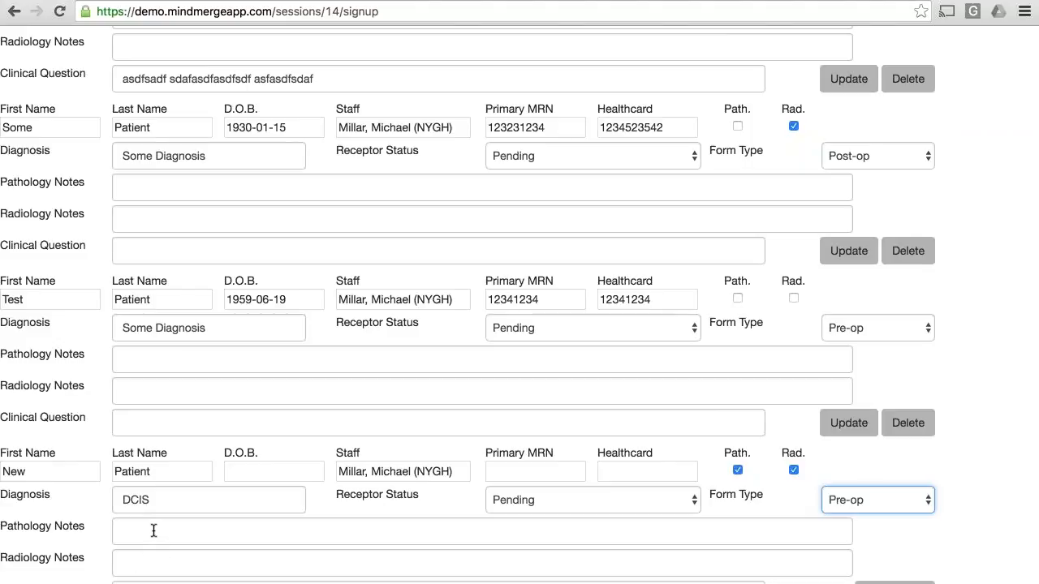
Step: Add the new patient entry to the May 13, 2016 session's agenda without a clinical question
click(156, 582)
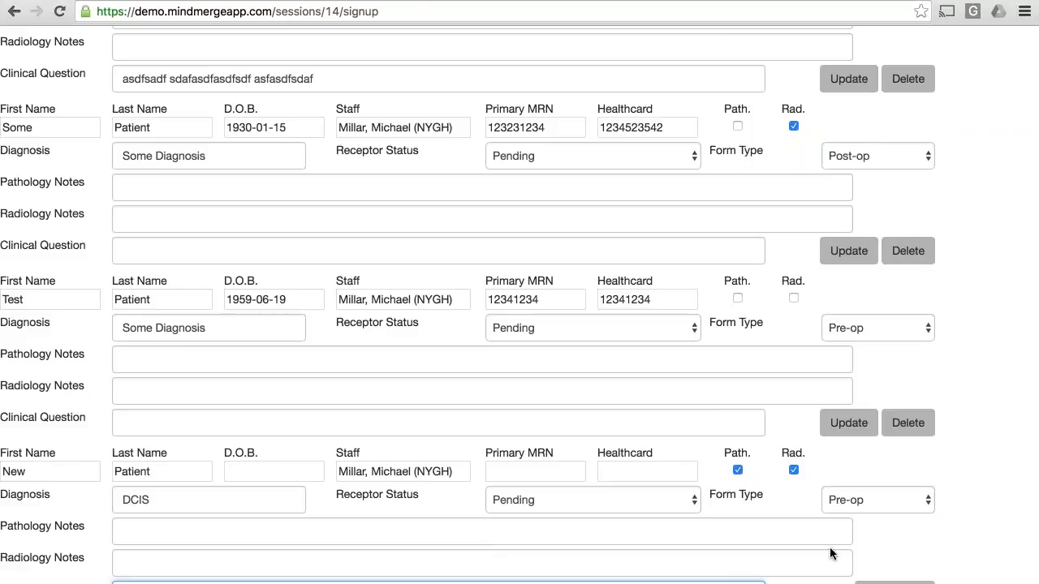
click(895, 583)
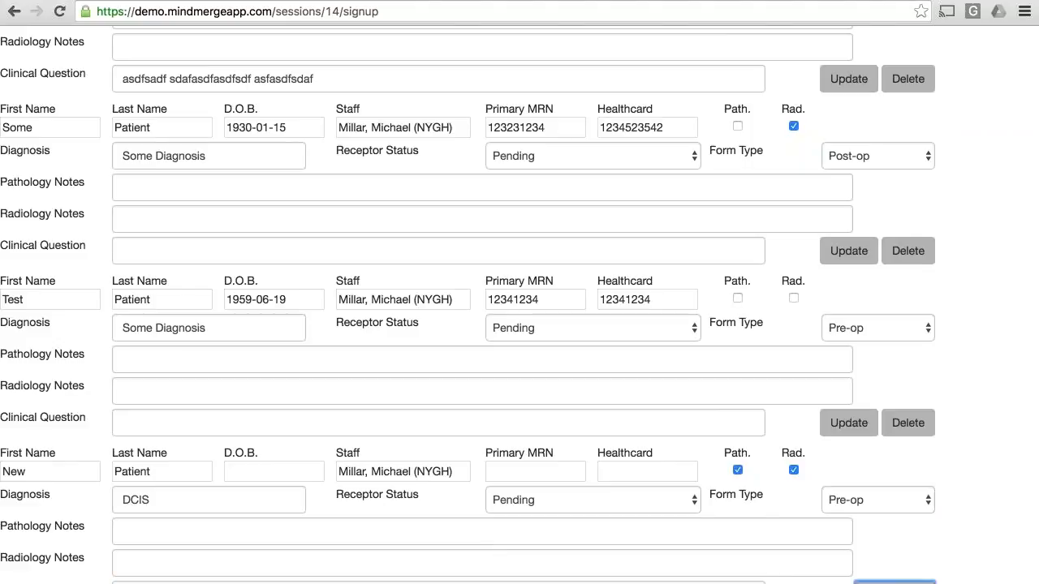
scroll(1019, 536, down, 3)
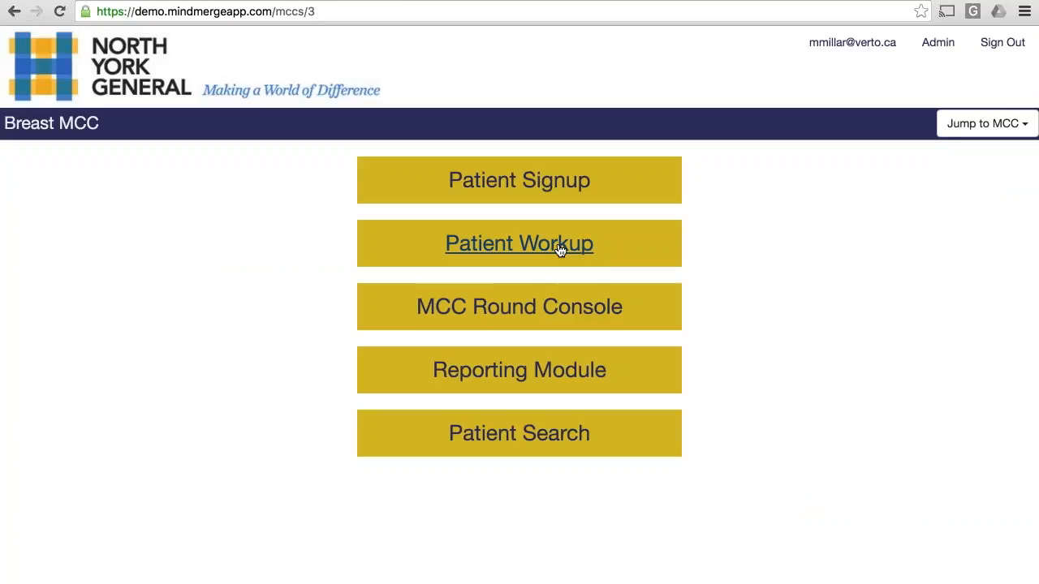
Step: Open Patient Workup for the May 13, 2016 session and locate the new patient's record with the DCIS diagnosis
click(559, 250)
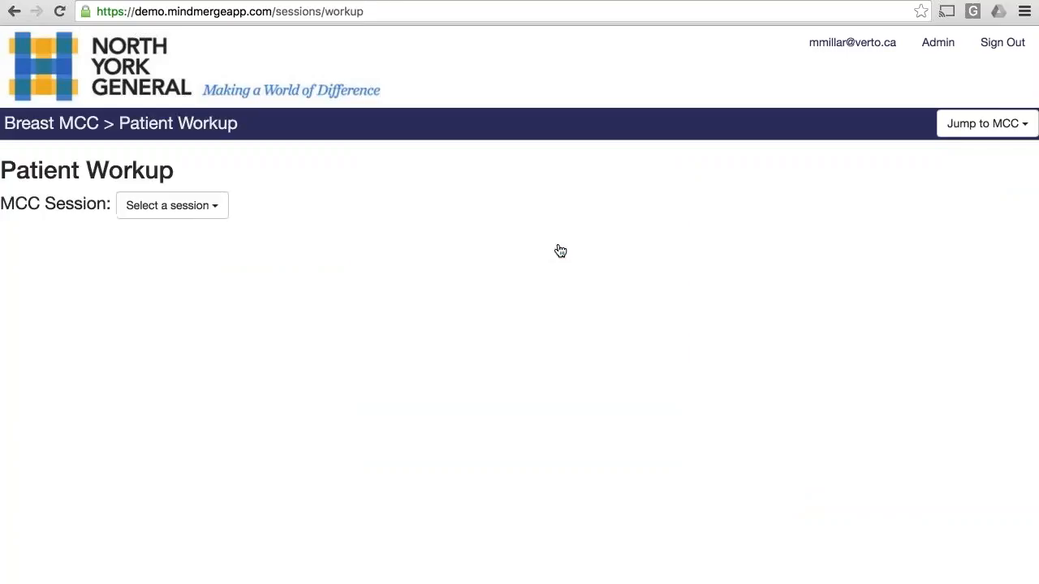
click(220, 208)
click(151, 234)
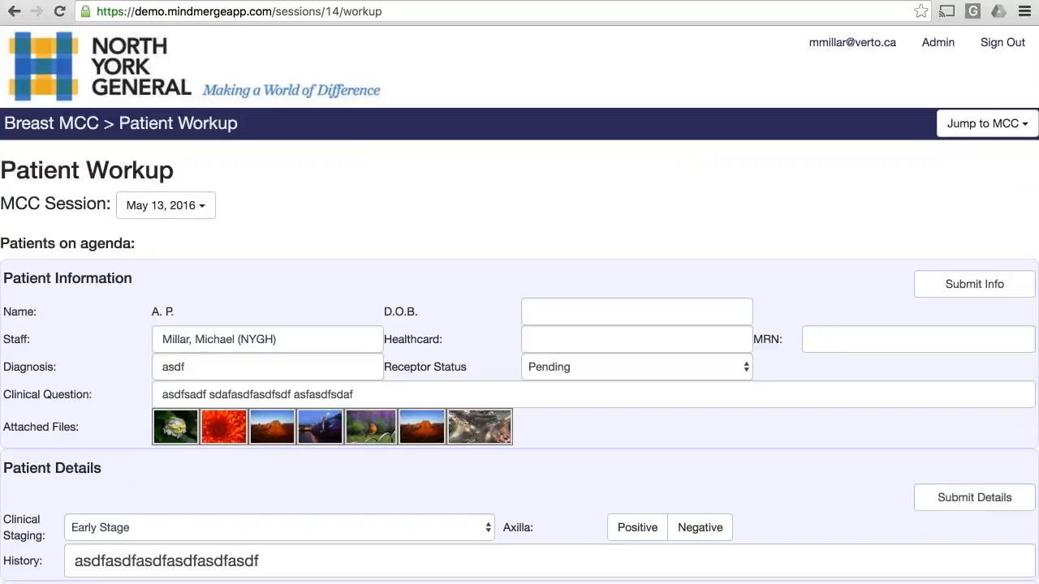
scroll(523, 221, down, 5)
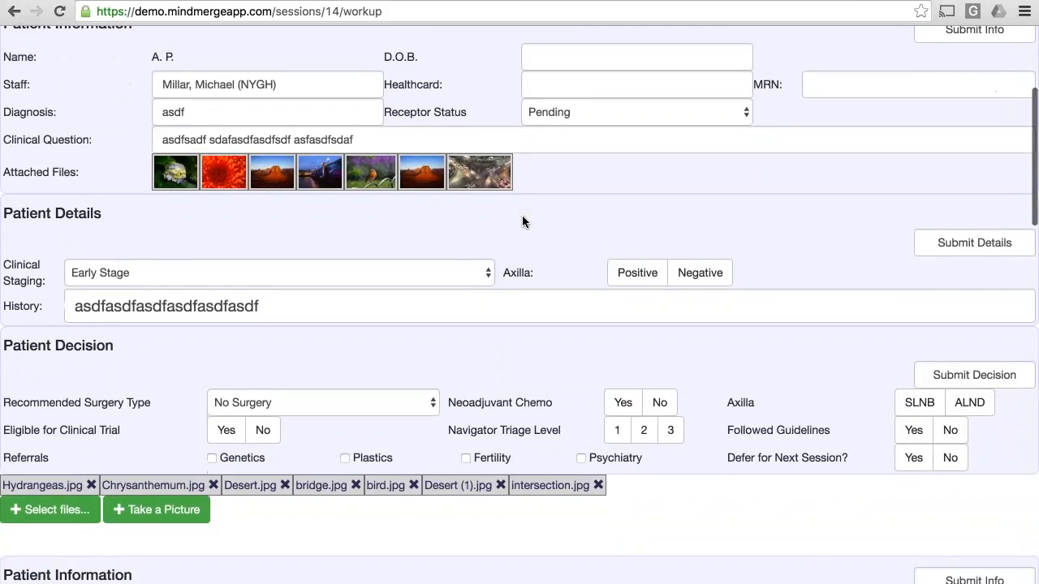
scroll(522, 216, down, 20)
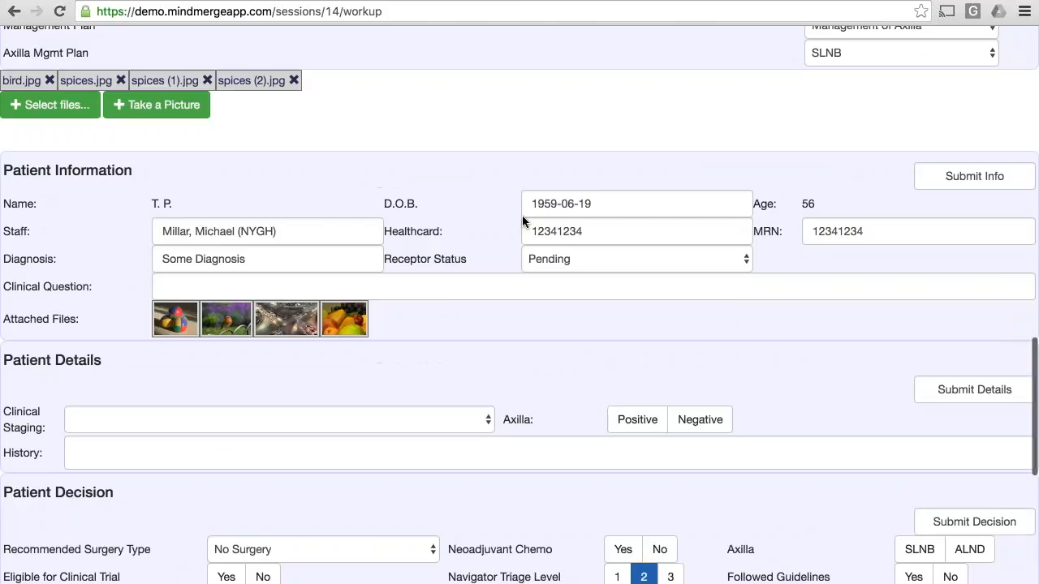
scroll(522, 215, down, 7)
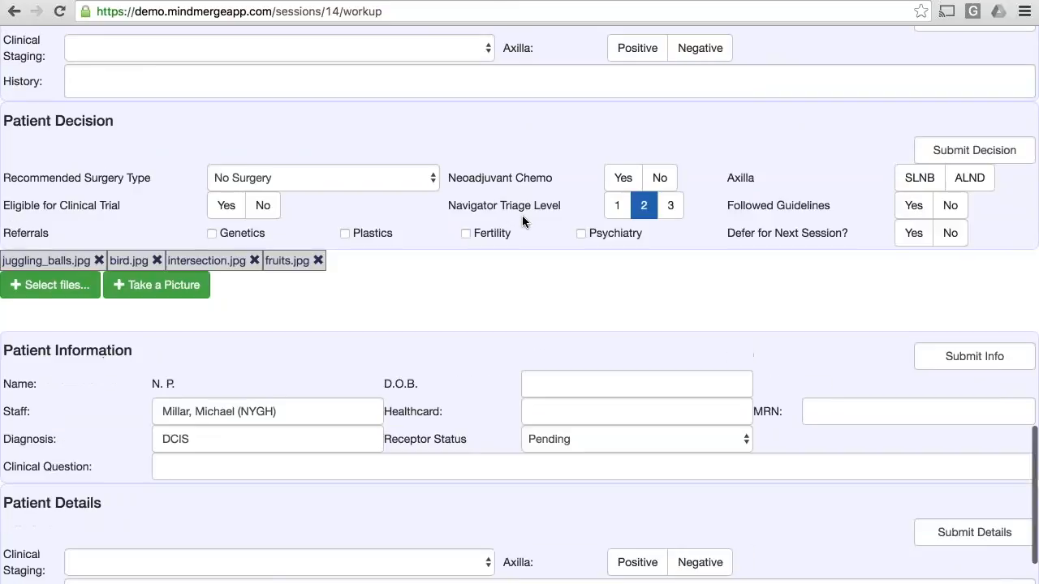
scroll(522, 216, down, 4)
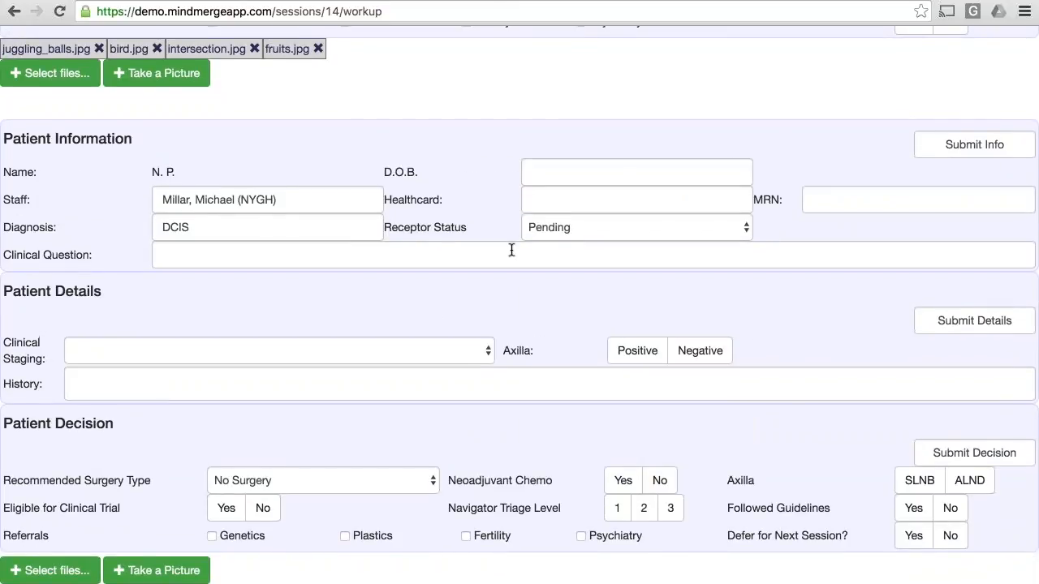
scroll(512, 250, up, 1)
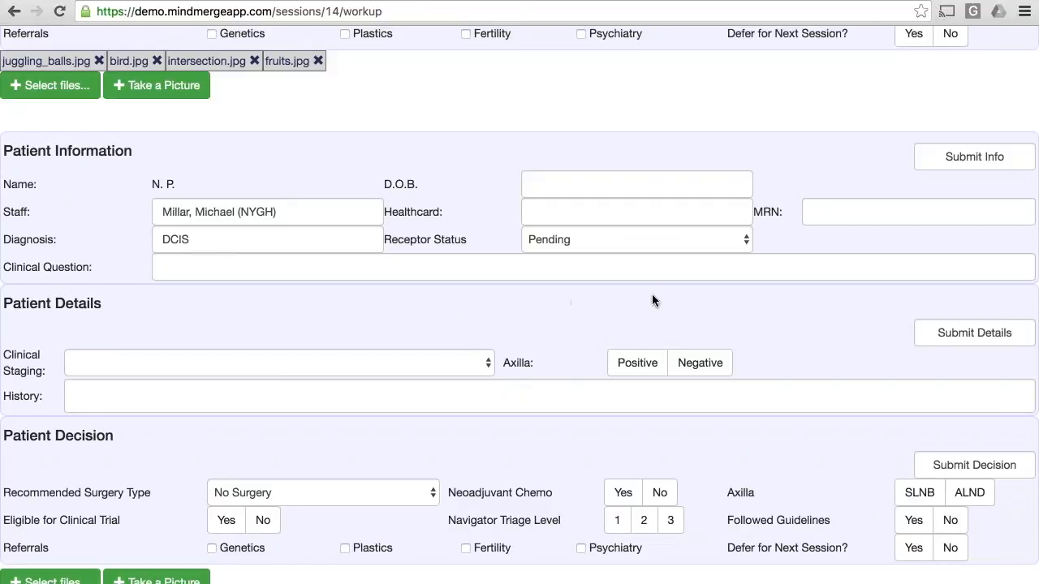
Step: Submit the new patient's details with clinical staging Early Stage, axilla Positive and history "Some history"
click(471, 362)
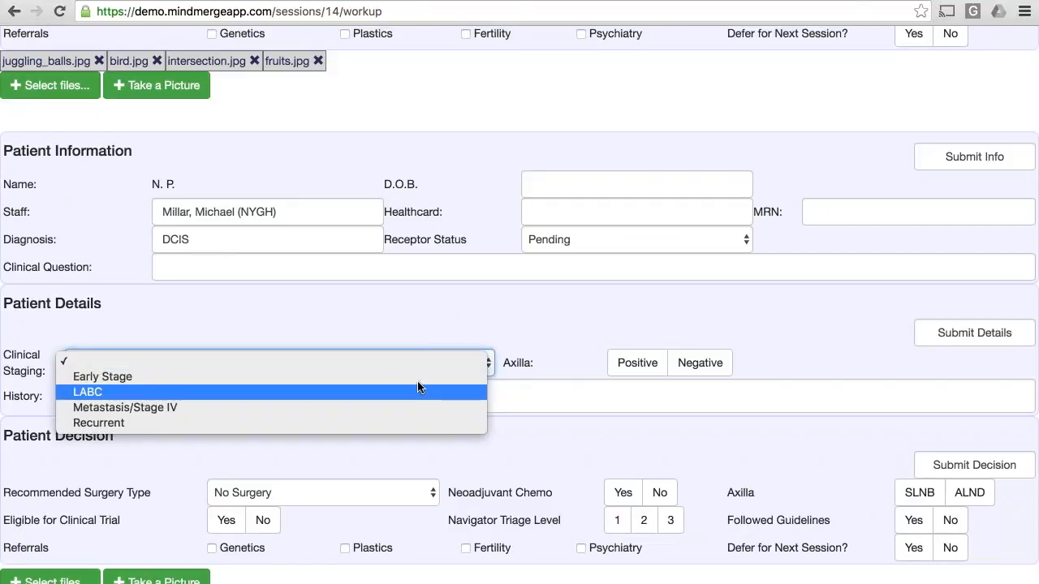
click(426, 374)
click(625, 365)
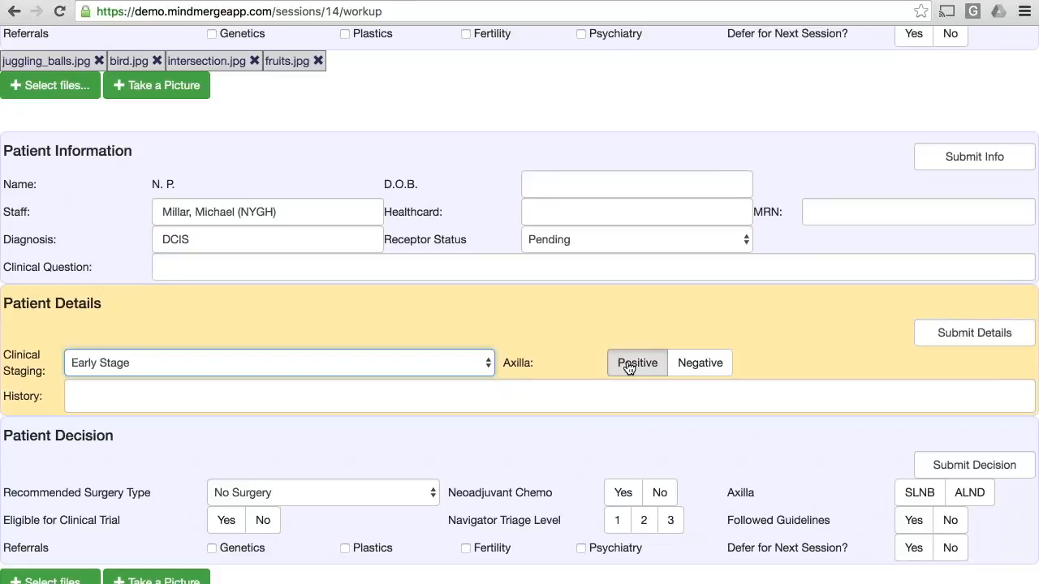
click(568, 403)
text(Some history)
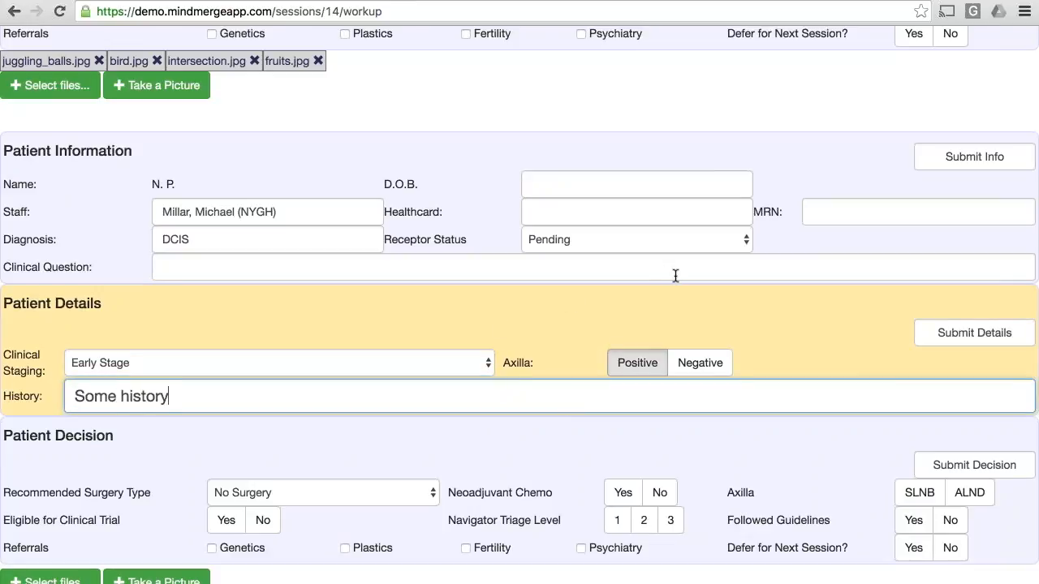
click(943, 339)
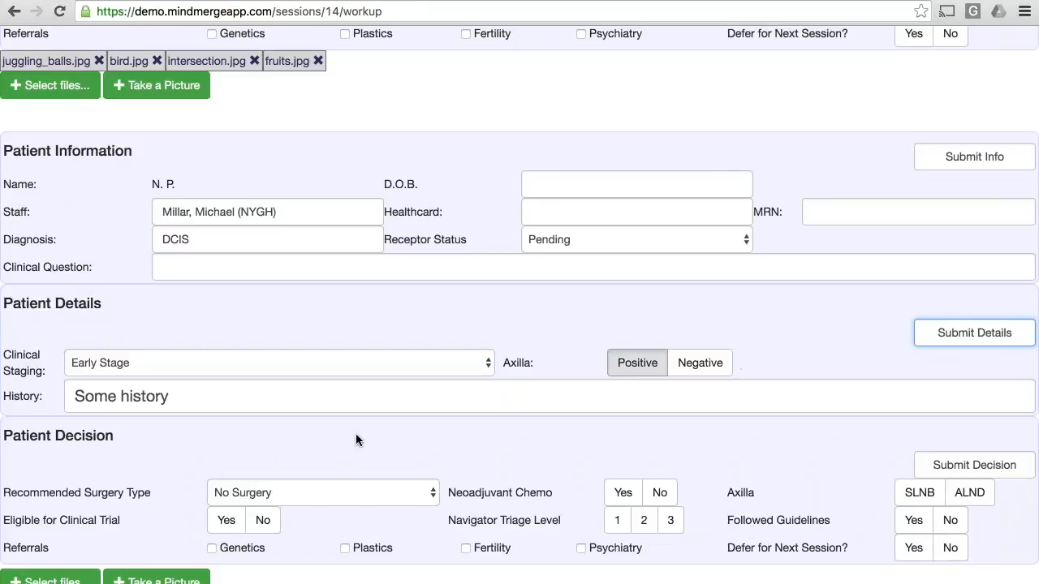
Step: Attach bird.jpg and fruits.jpg to the new patient's workup, and dismiss the Take a Picture file chooser without adding anything
click(52, 581)
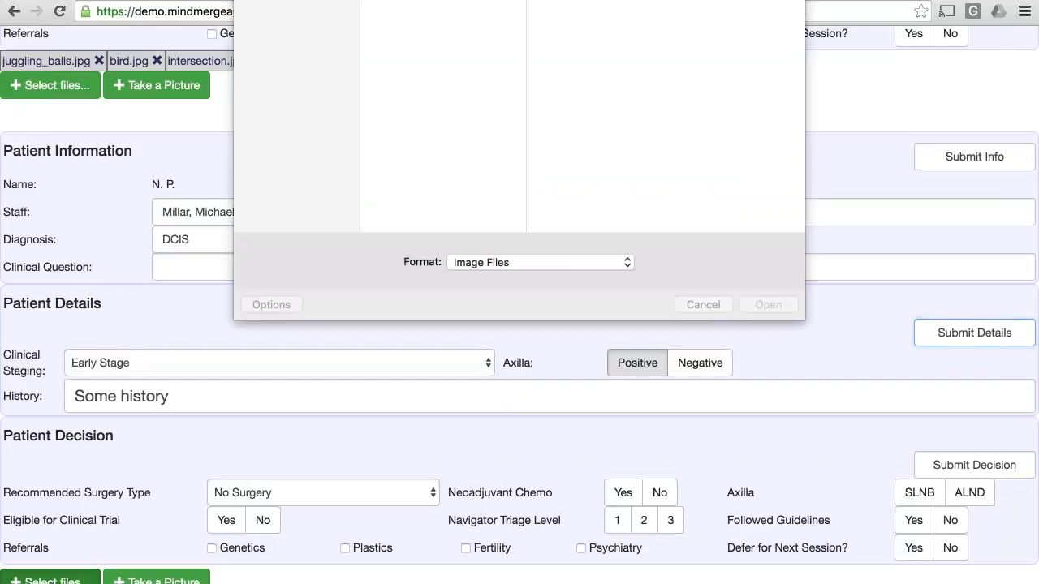
click(415, 8)
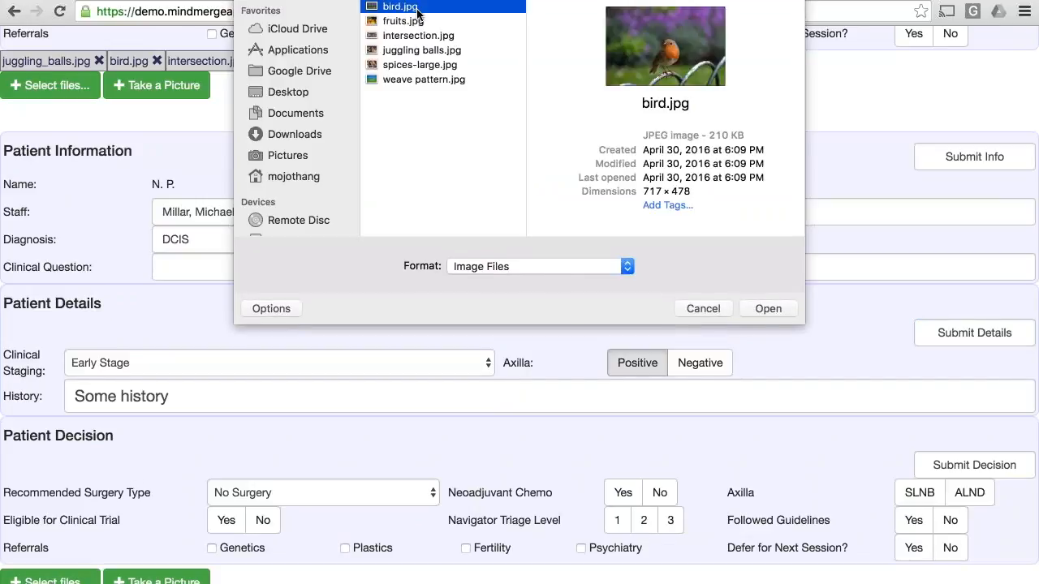
shift+click(422, 21)
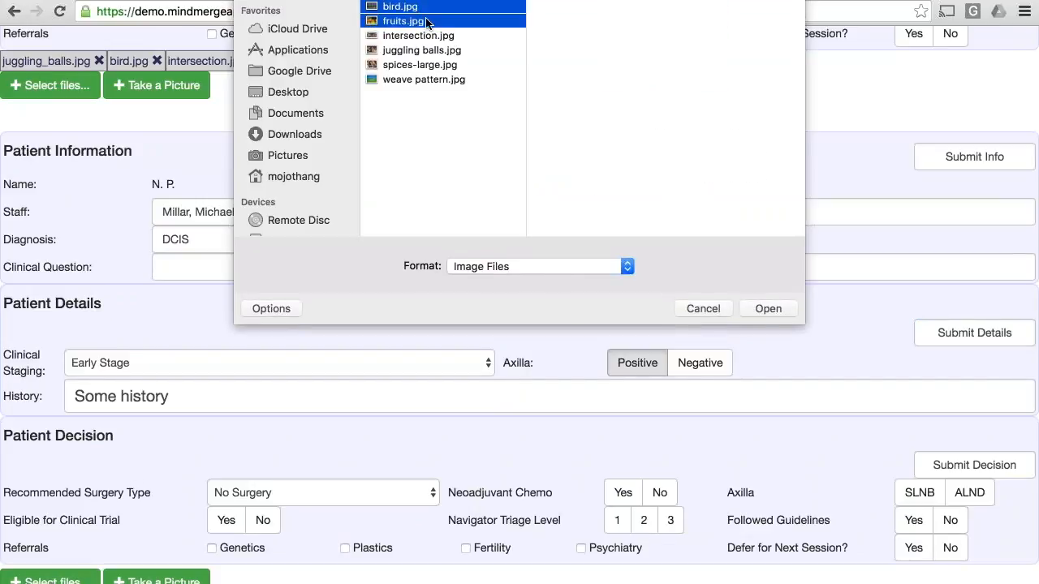
click(769, 309)
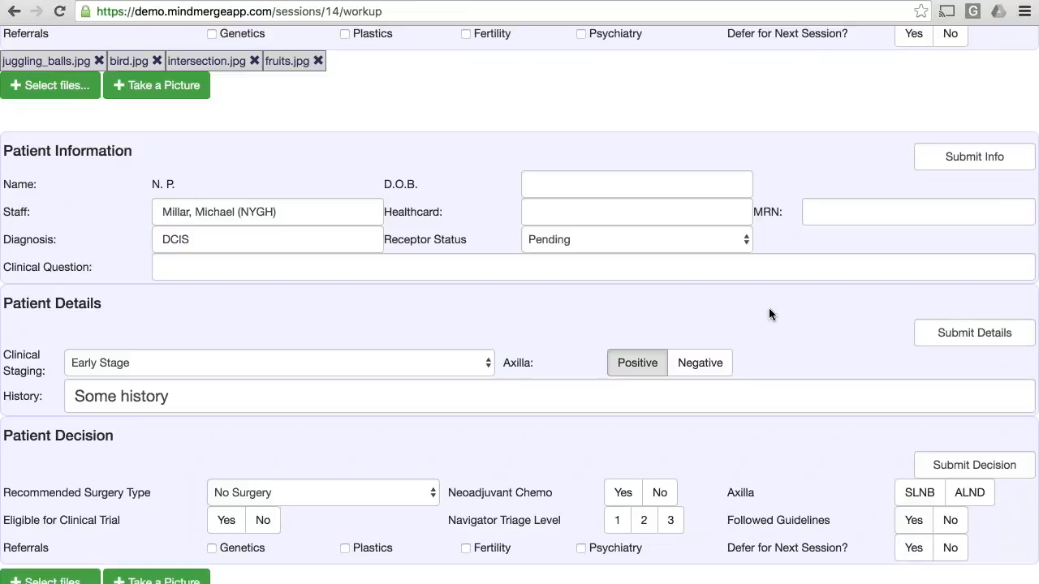
scroll(473, 415, down, 1)
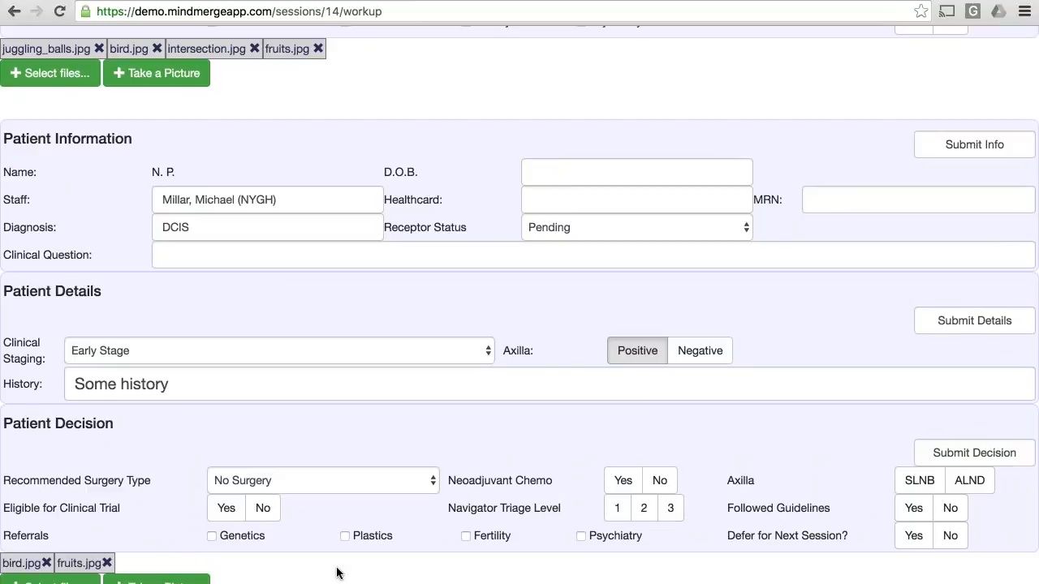
click(156, 579)
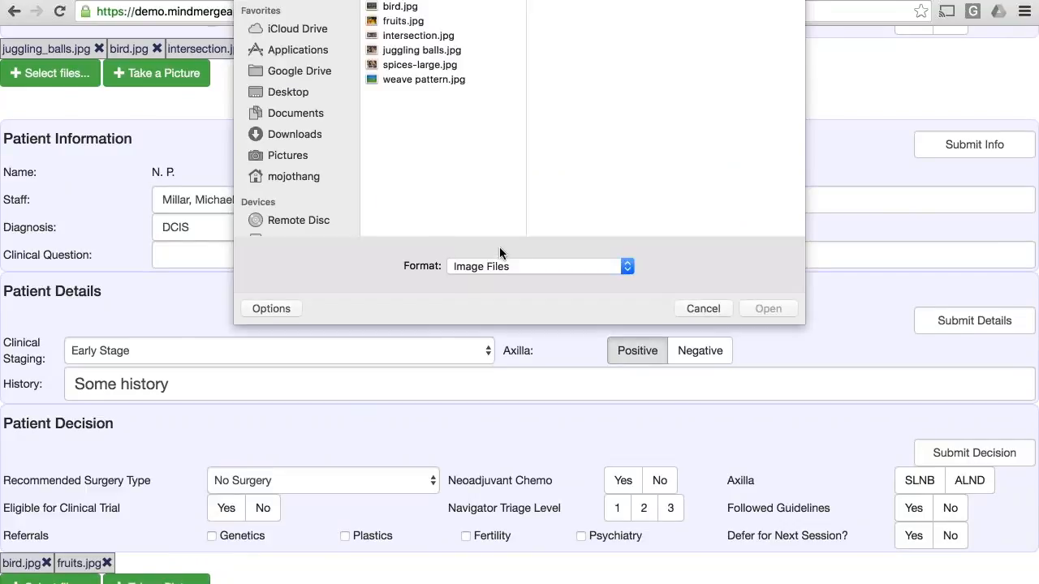
click(699, 309)
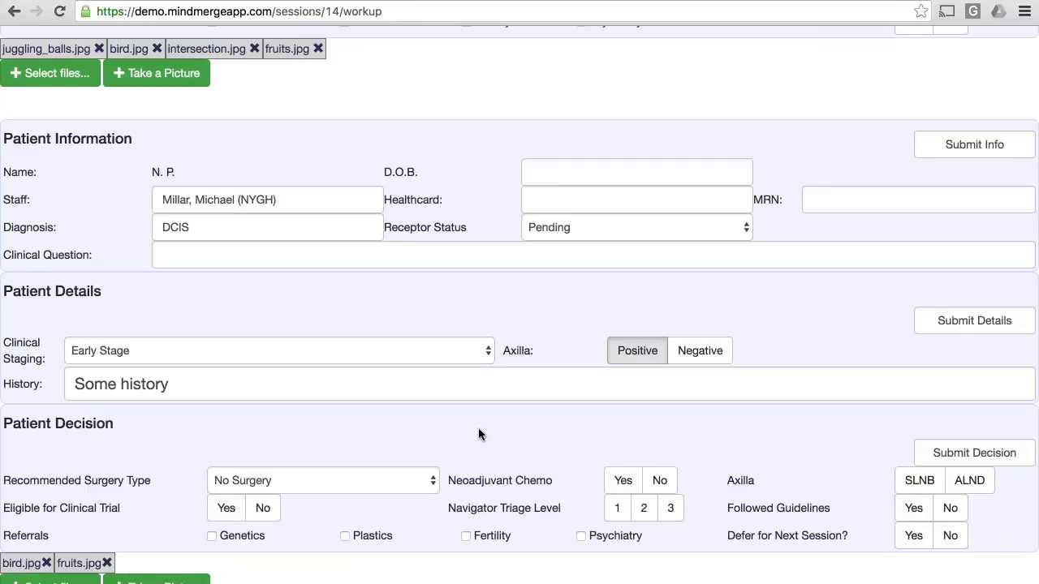
Step: Open the MCC Round Console for the May 13, 2016 session and add the sample nurse to the attendee list
scroll(478, 435, up, 10)
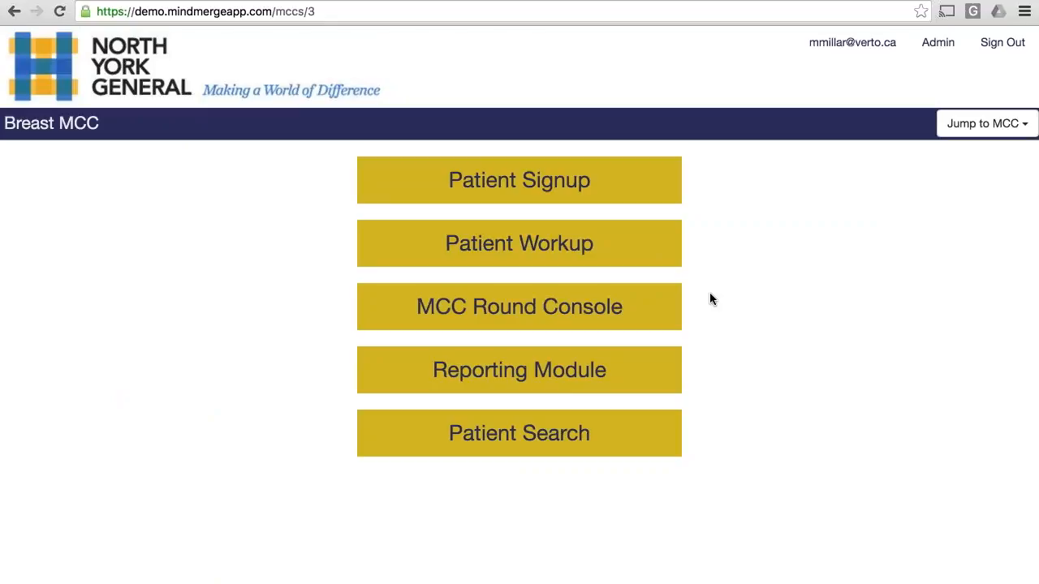
click(516, 313)
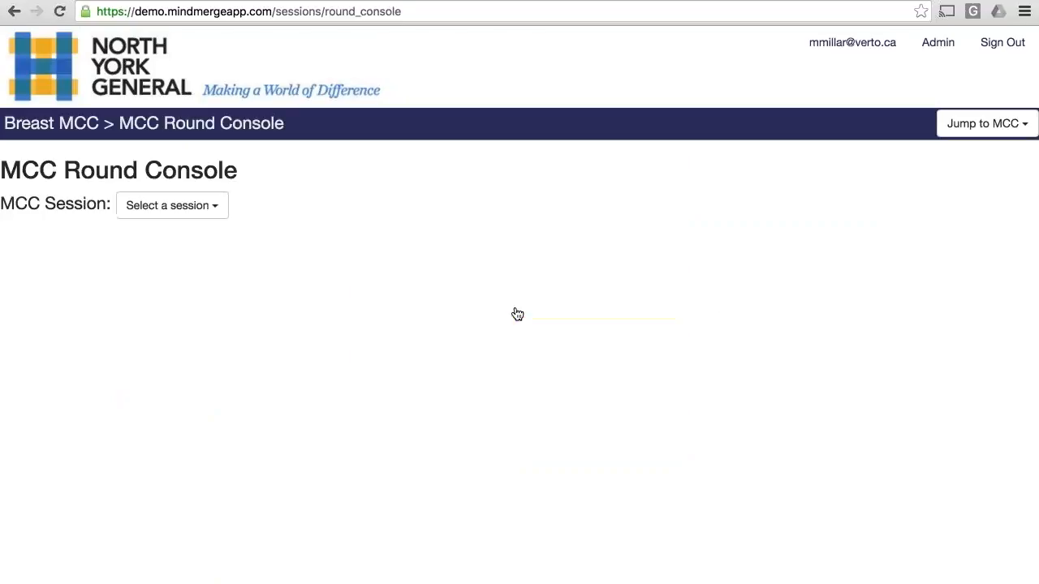
click(172, 205)
click(151, 232)
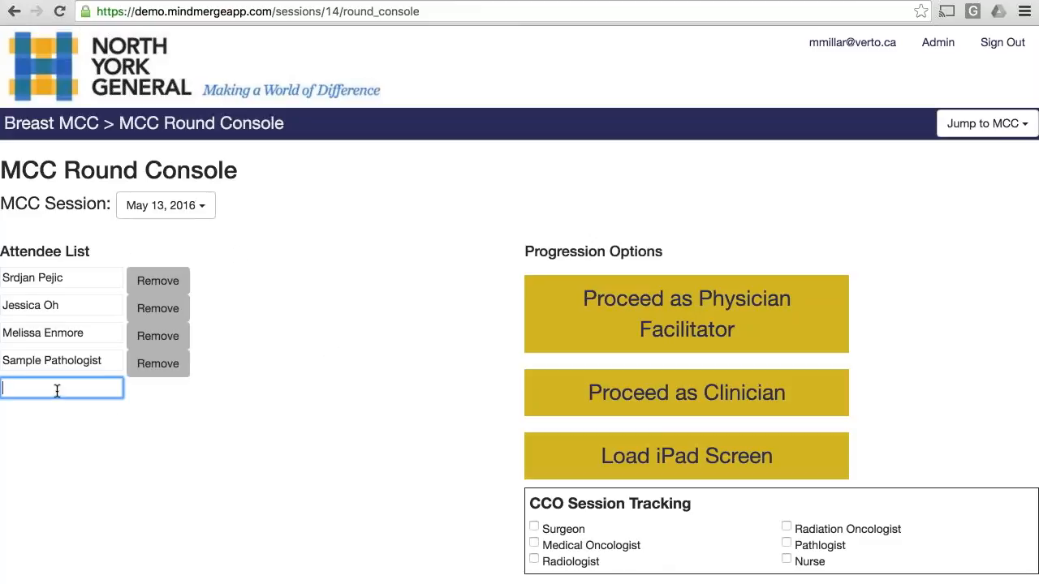
text(sam)
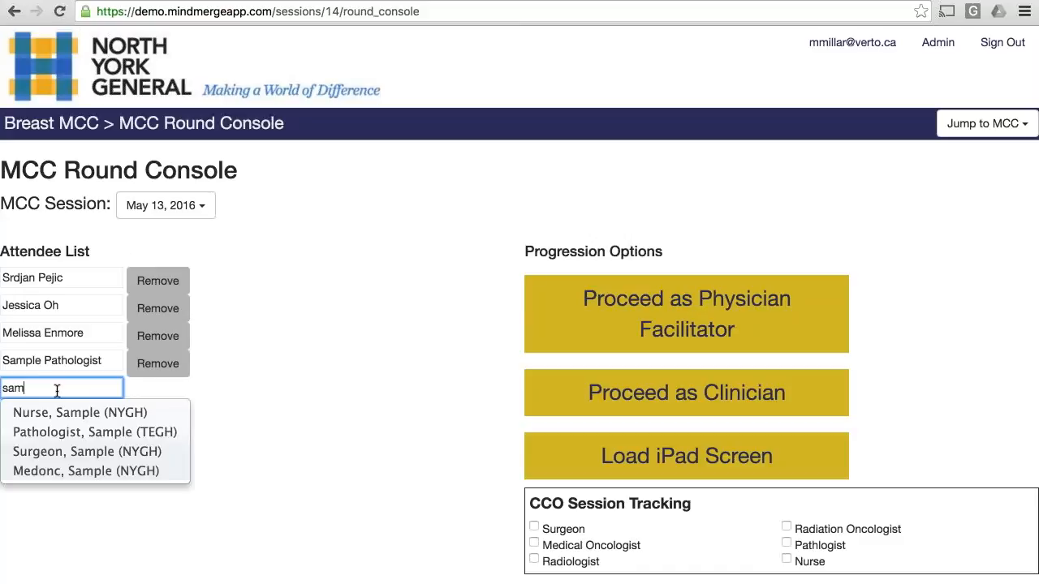
click(68, 412)
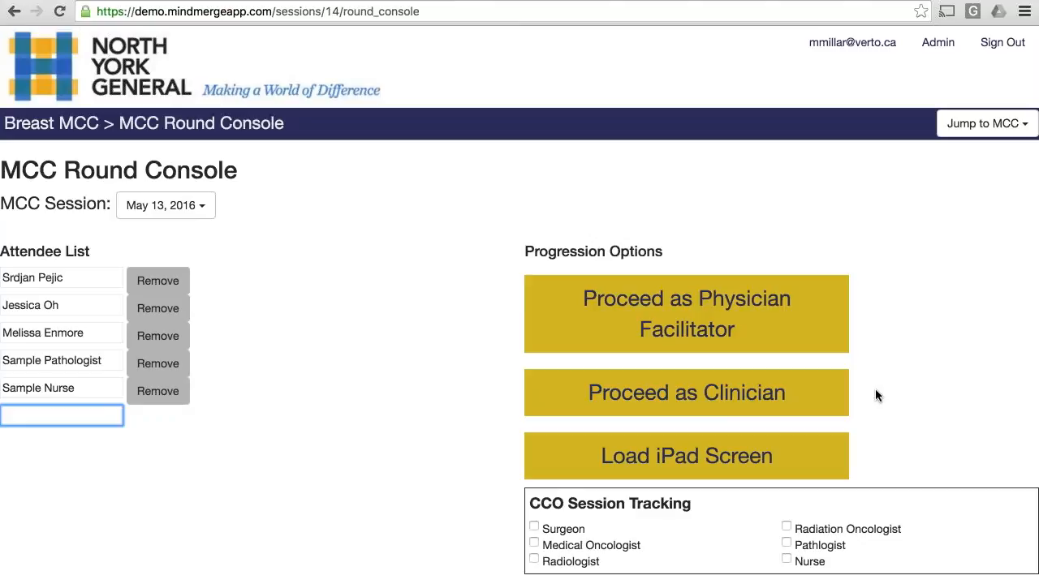
Step: Proceed as Physician Facilitator and view the attached images in the pending new patient's record
click(693, 300)
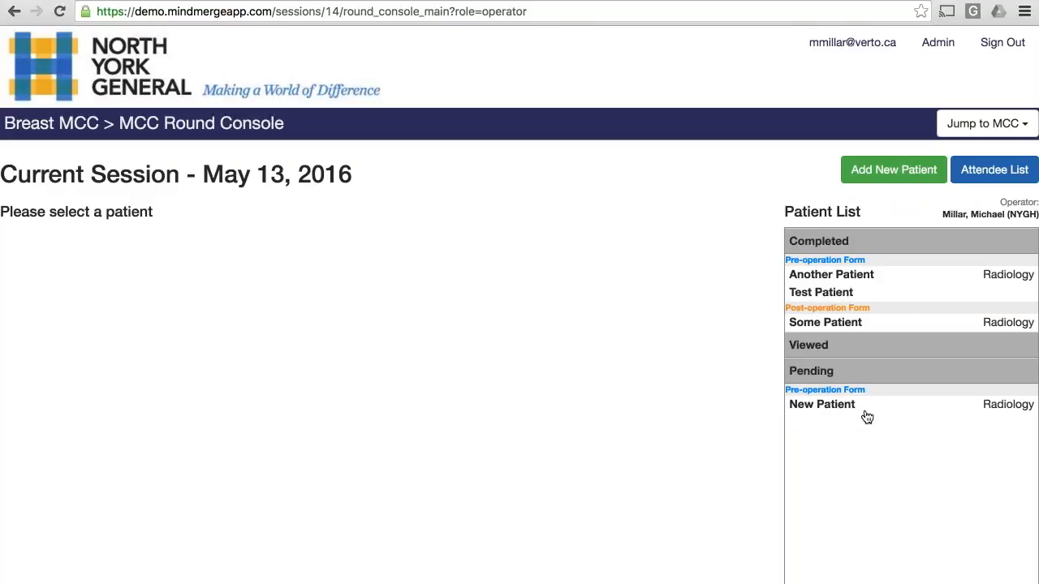
click(842, 404)
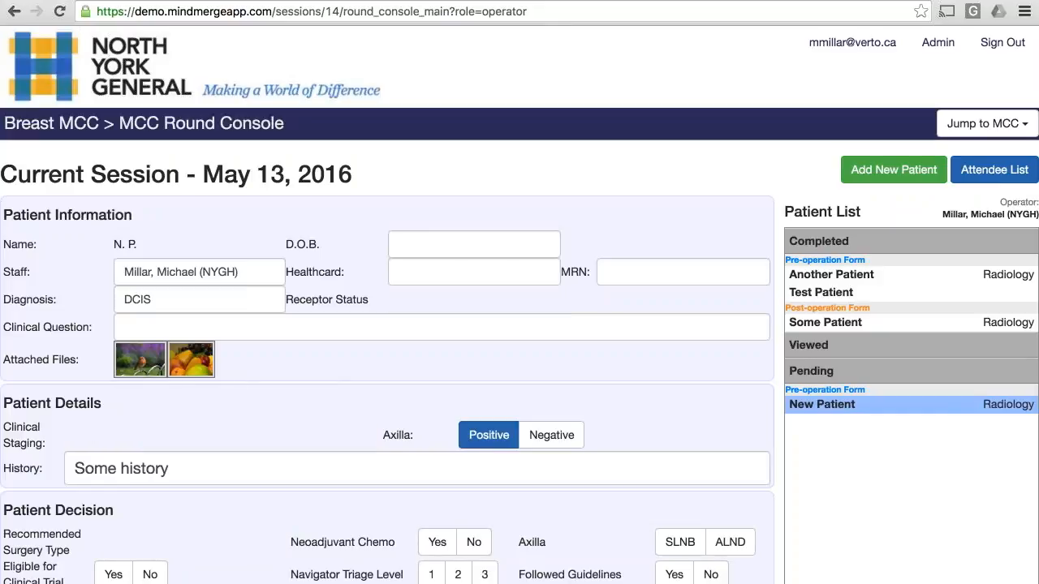
click(156, 372)
click(786, 258)
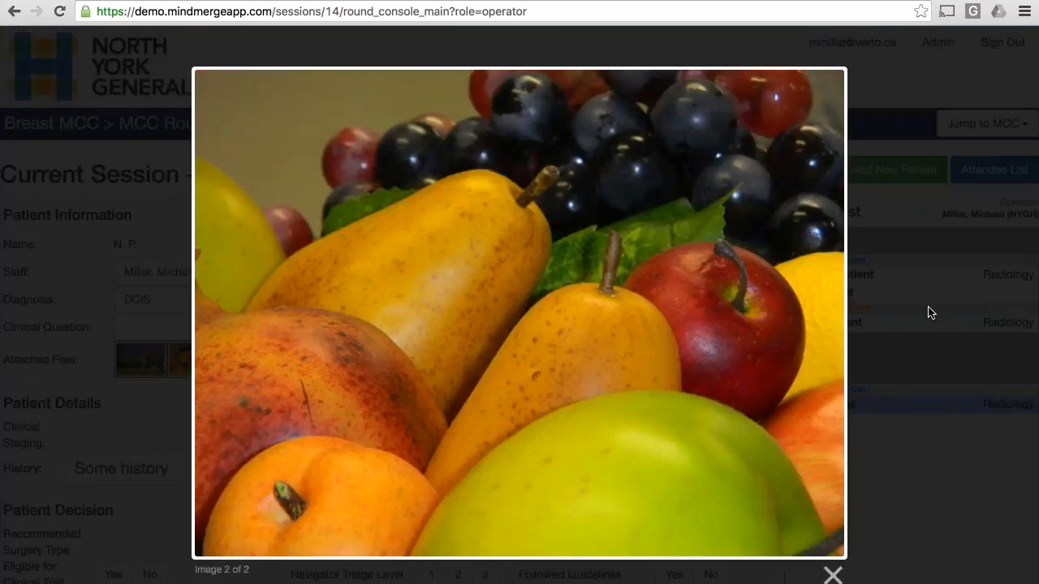
click(930, 312)
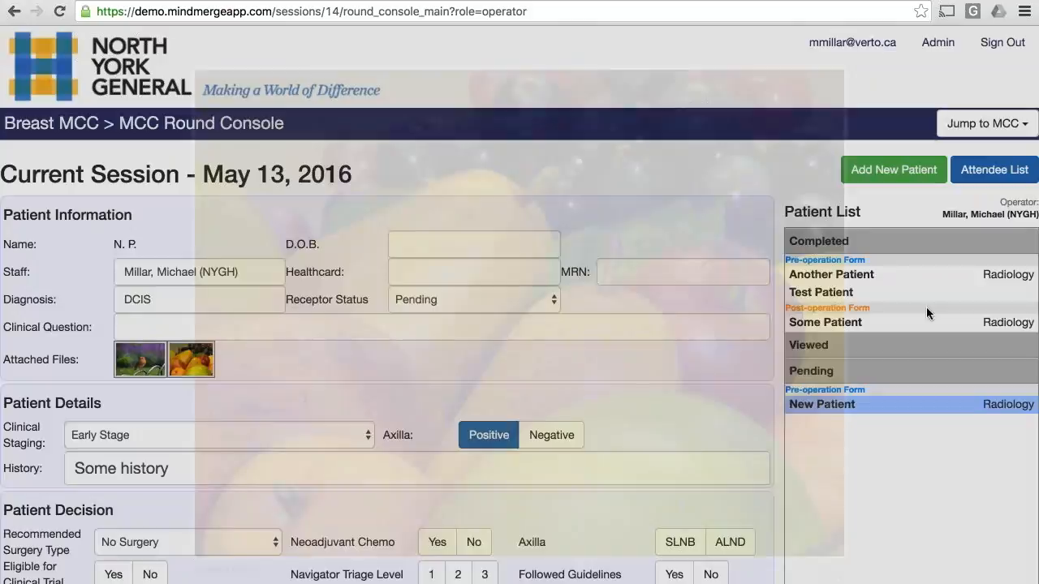
Step: Enter "Some question" as the new patient's clinical question in the current session
scroll(525, 399, down, 1)
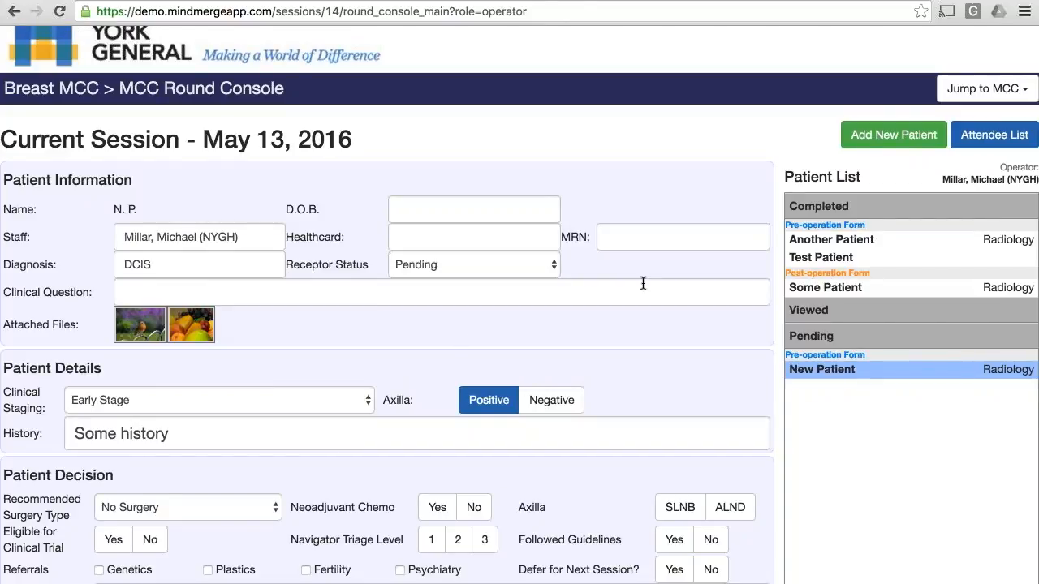
click(643, 284)
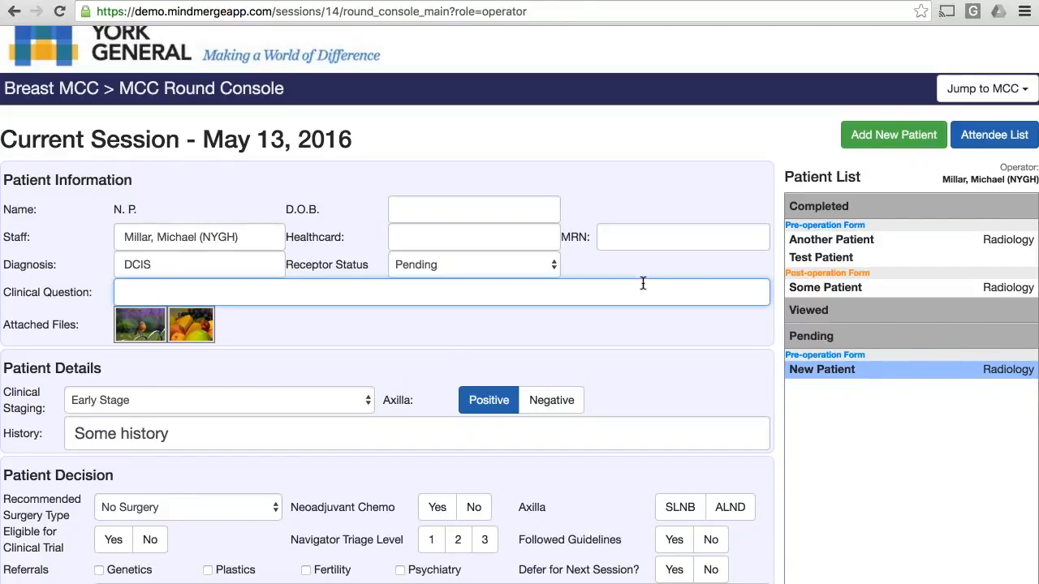
text(Some question)
click(415, 430)
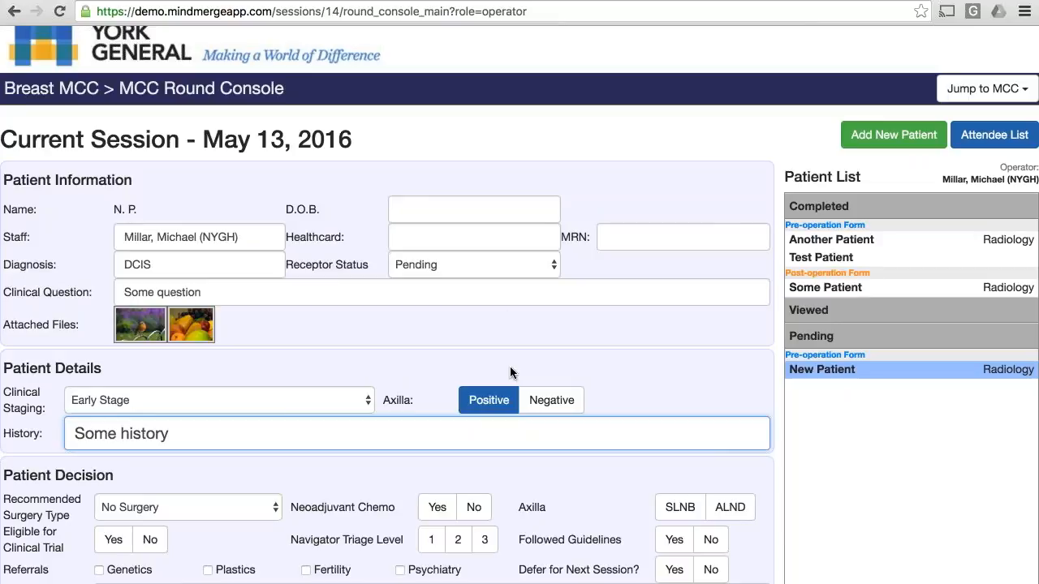
click(203, 582)
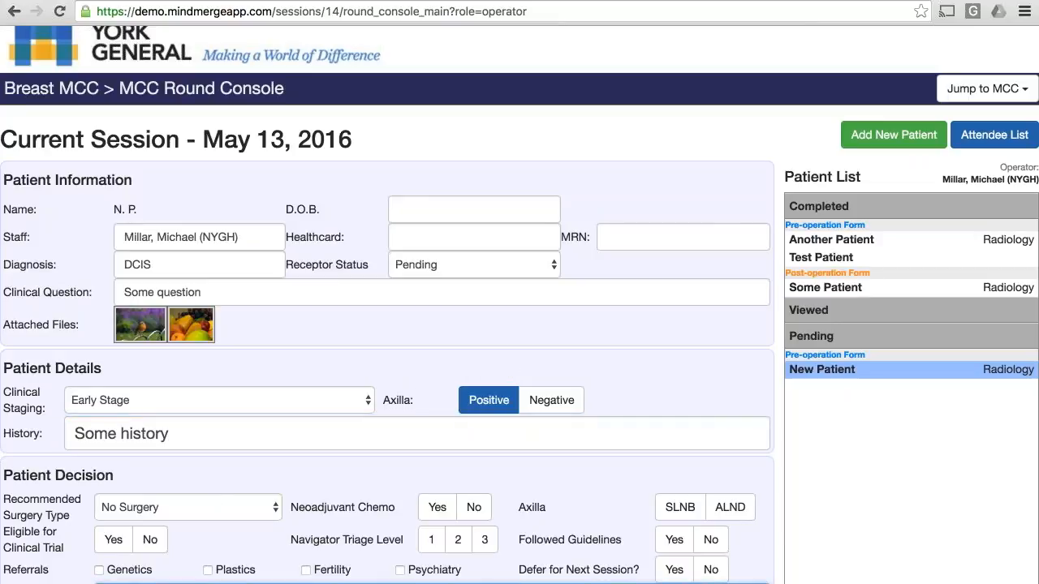
click(521, 430)
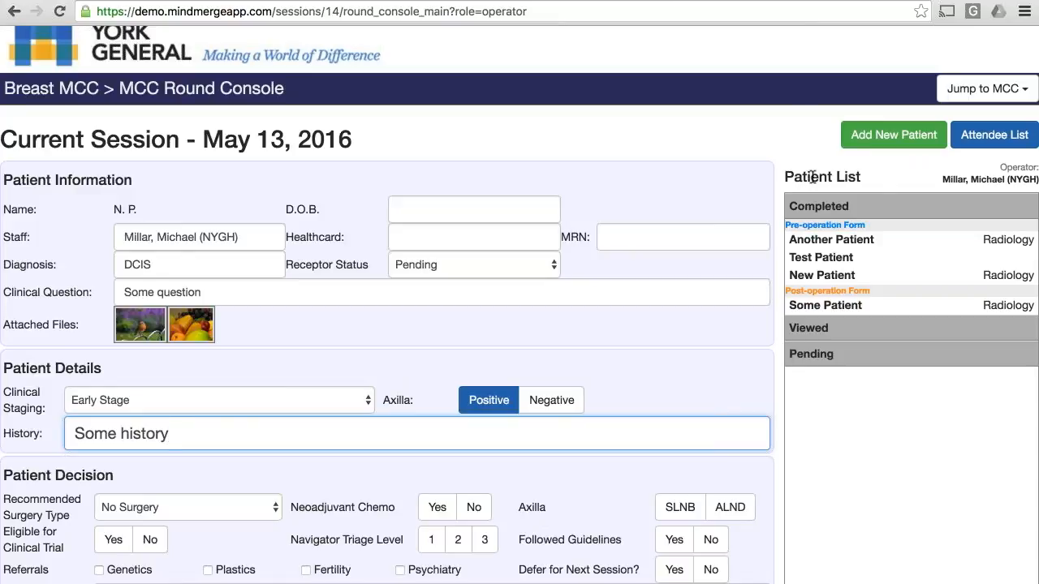
Step: Add another patient to the current session, entering the first and last name and choosing the Post-op form type
click(889, 138)
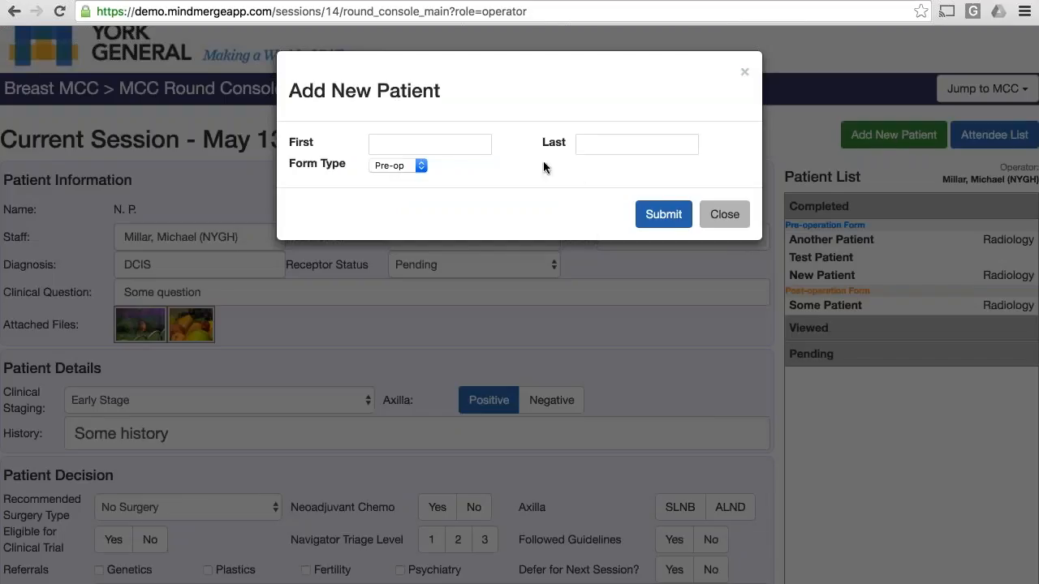
click(450, 146)
text(First)
key(Tab)
text(Patient)
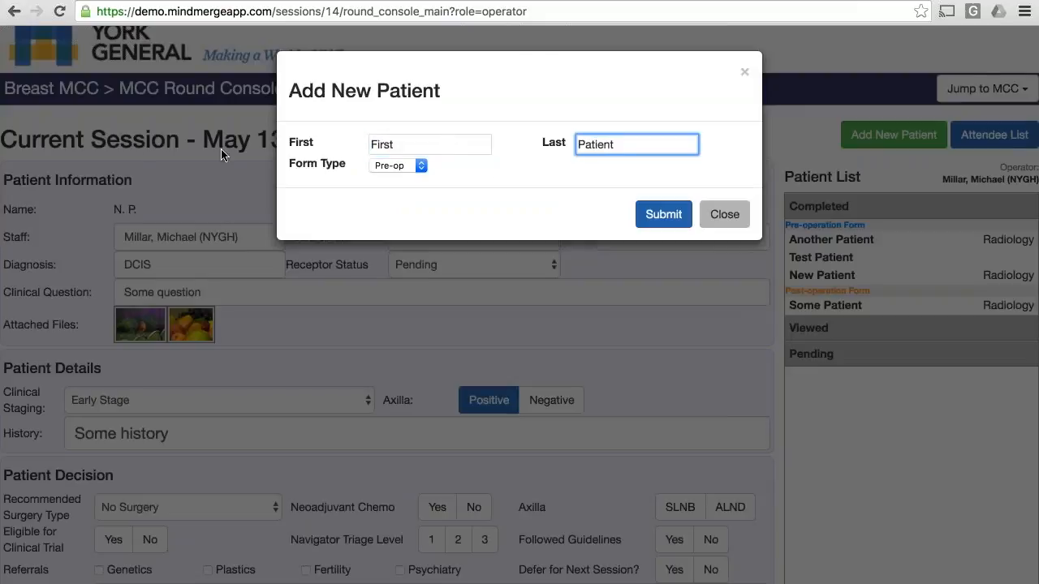
click(391, 167)
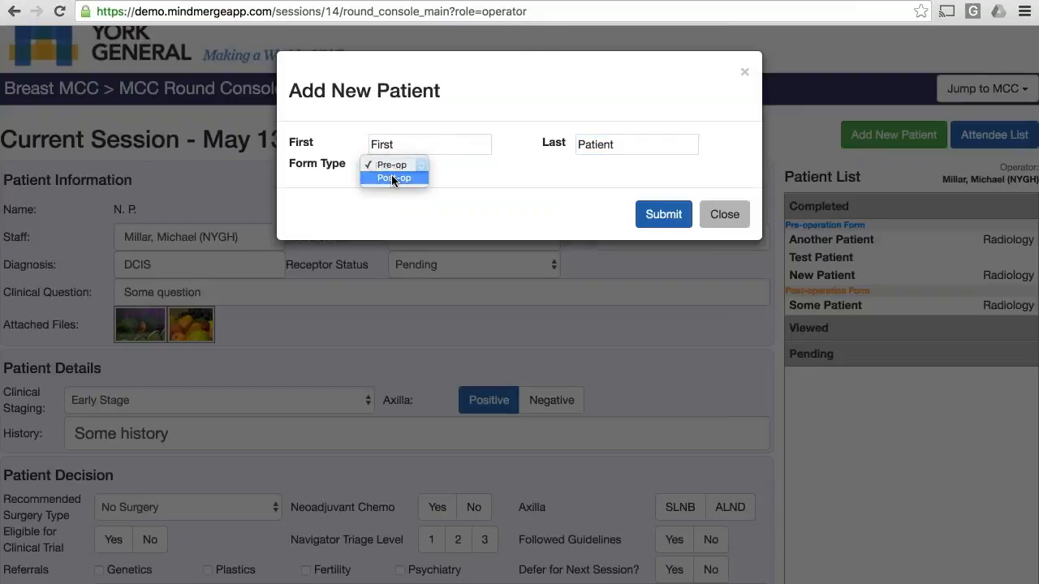
click(393, 179)
click(663, 215)
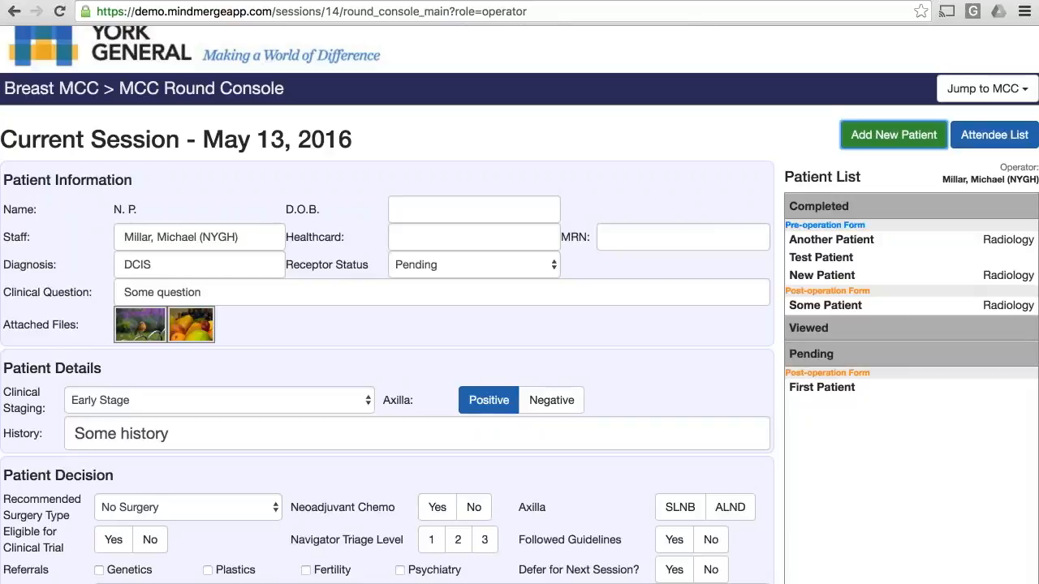
Step: Open the pending post-op patient's record and assign the matching NYGH physician as staff
click(843, 389)
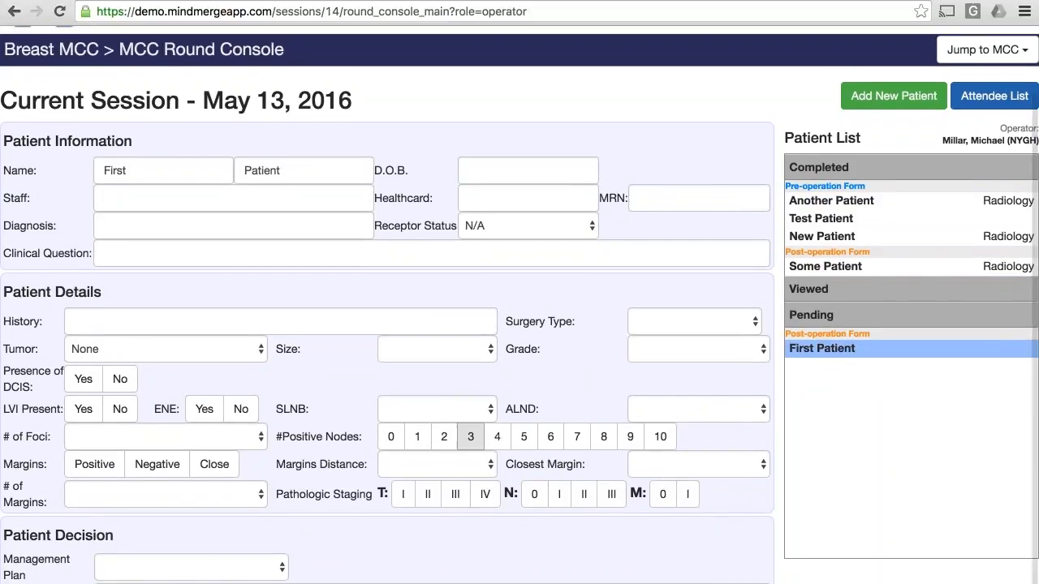
click(139, 204)
text(mi)
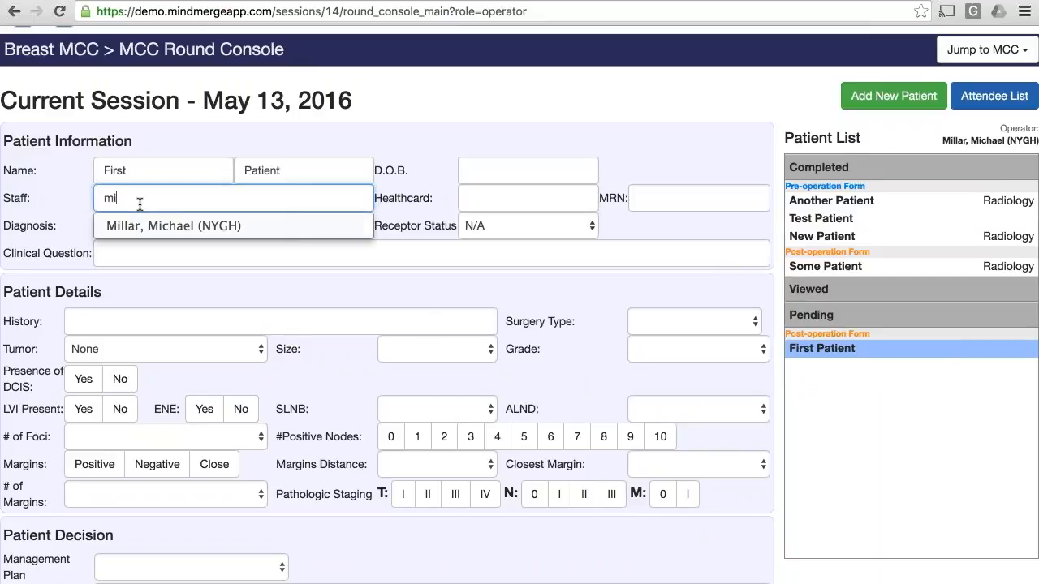
click(145, 225)
click(160, 252)
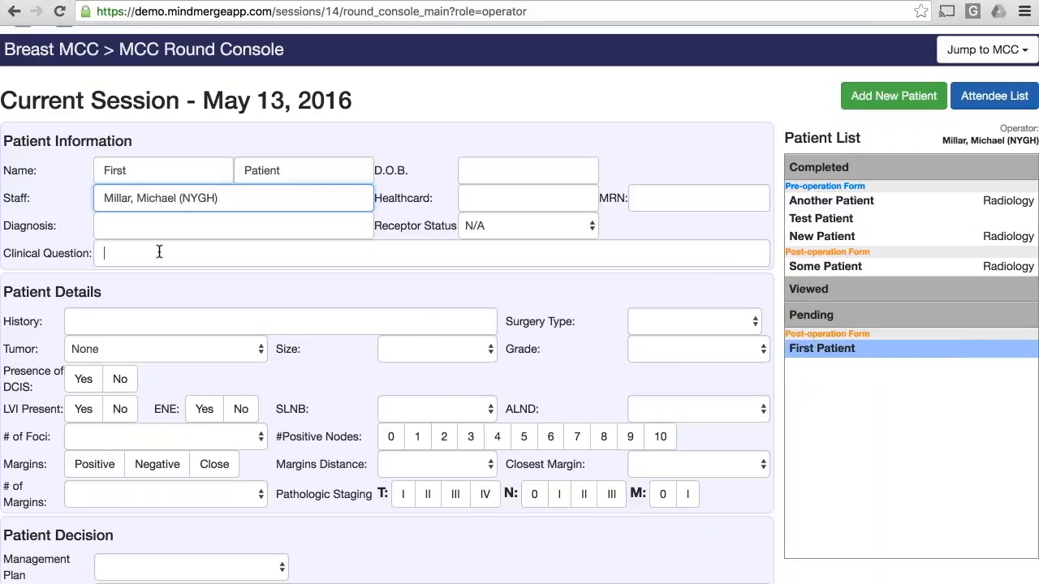
click(210, 319)
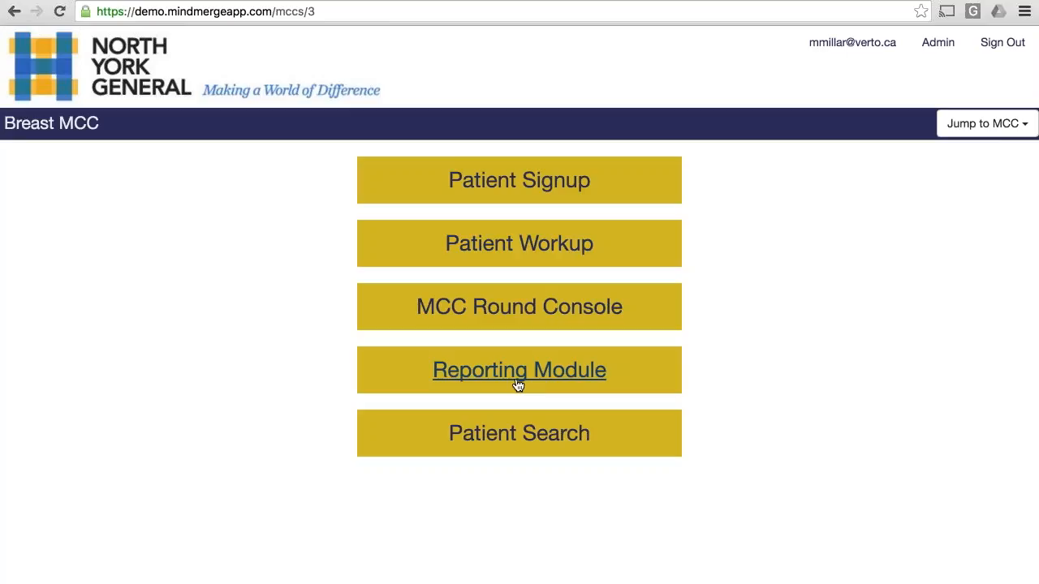
Step: Look at the CME Record of Attendance entry in the Reporting Module and return to the Breast MCC main menu
click(518, 385)
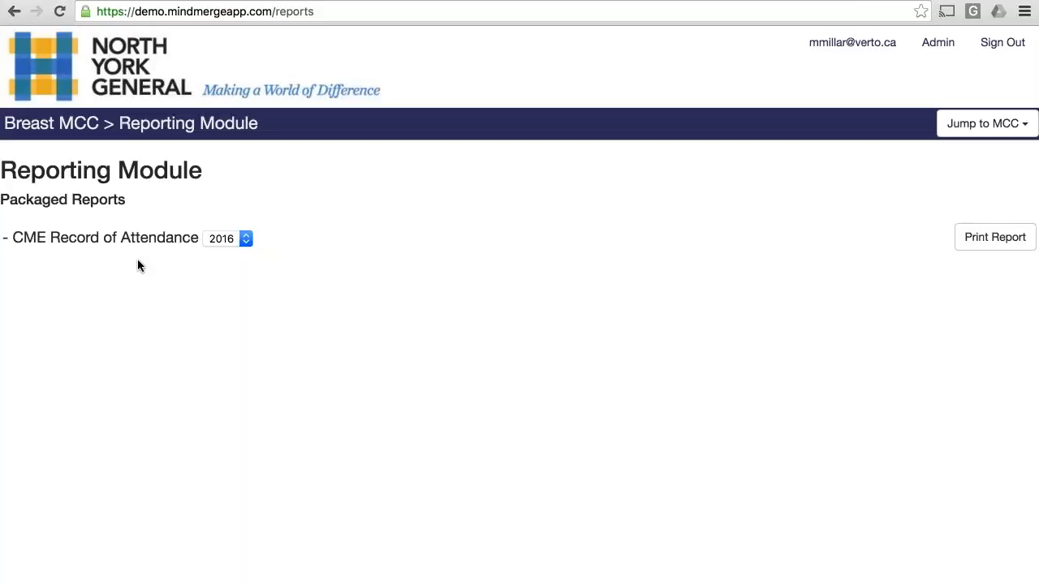
click(63, 132)
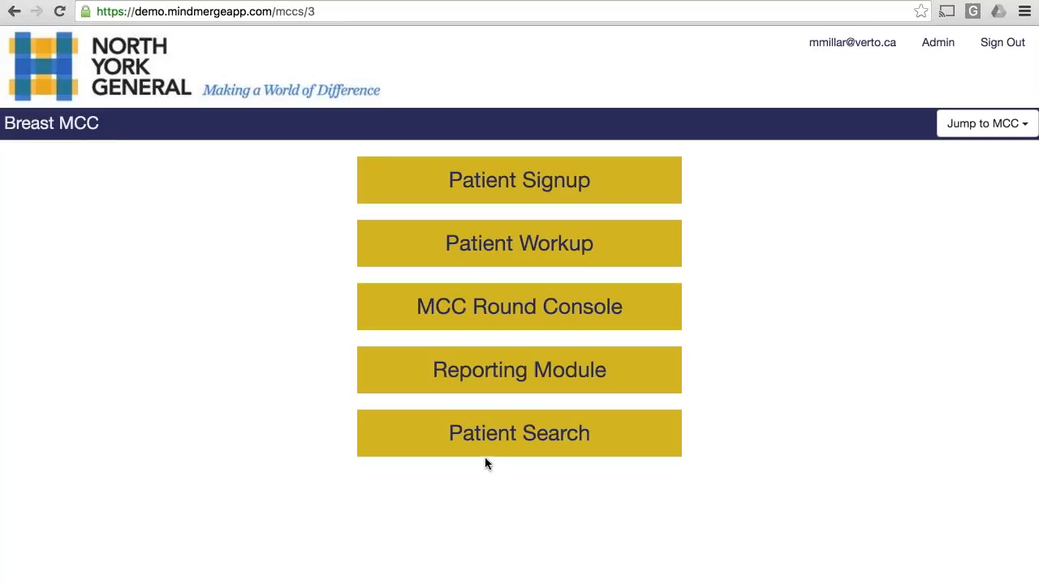
Step: Search for patients by Primary MRN using the patient's record number and open the 2016-05-13 Breast MCC result
click(509, 440)
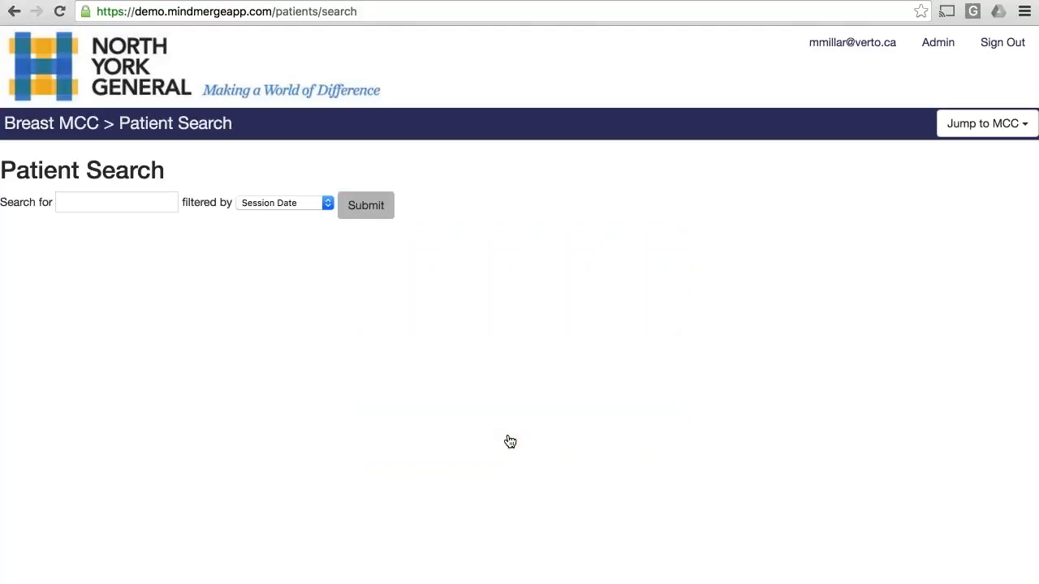
click(311, 205)
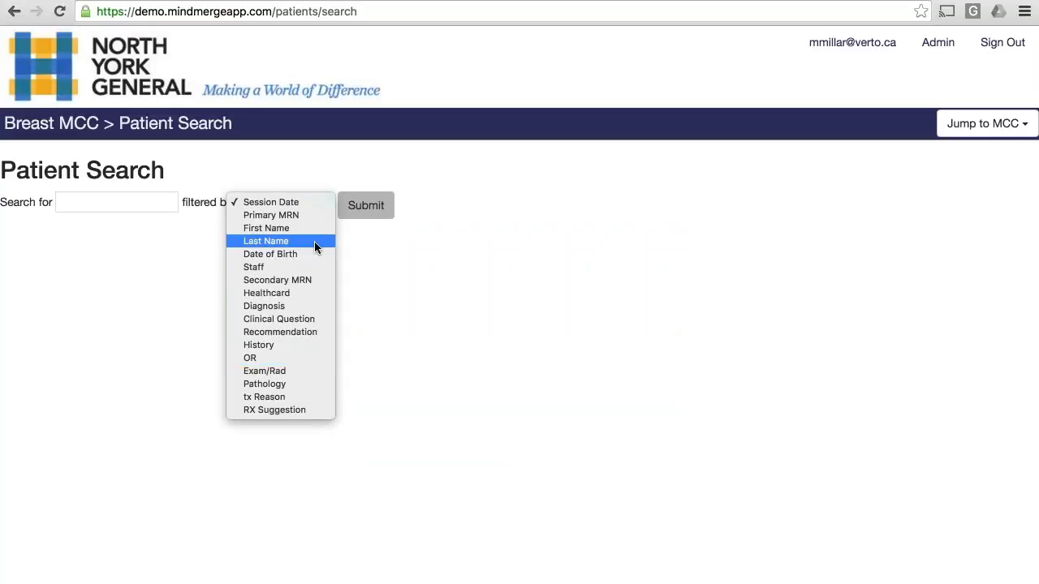
key(Escape)
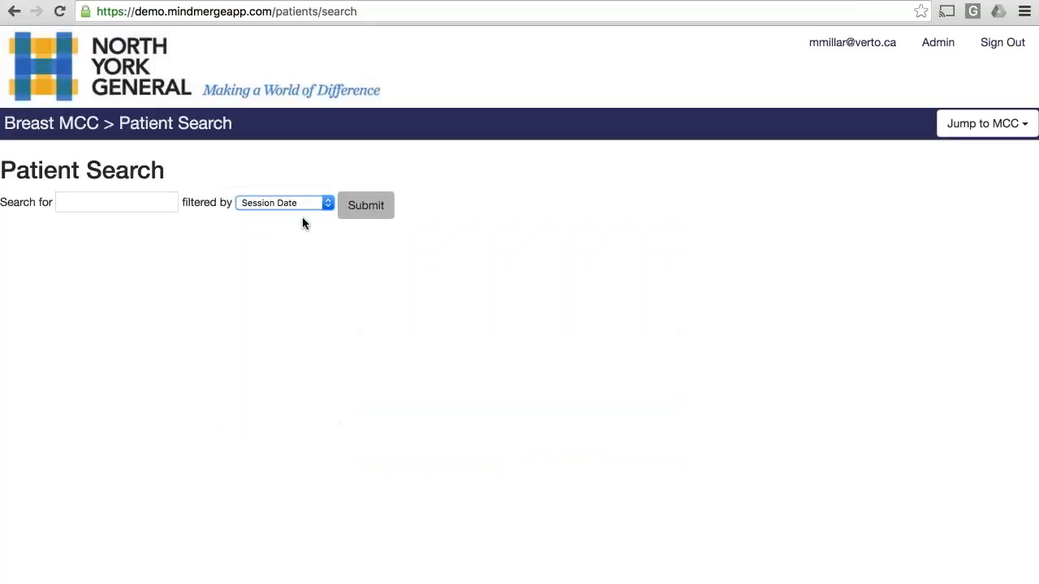
click(105, 202)
text(12341234)
click(366, 205)
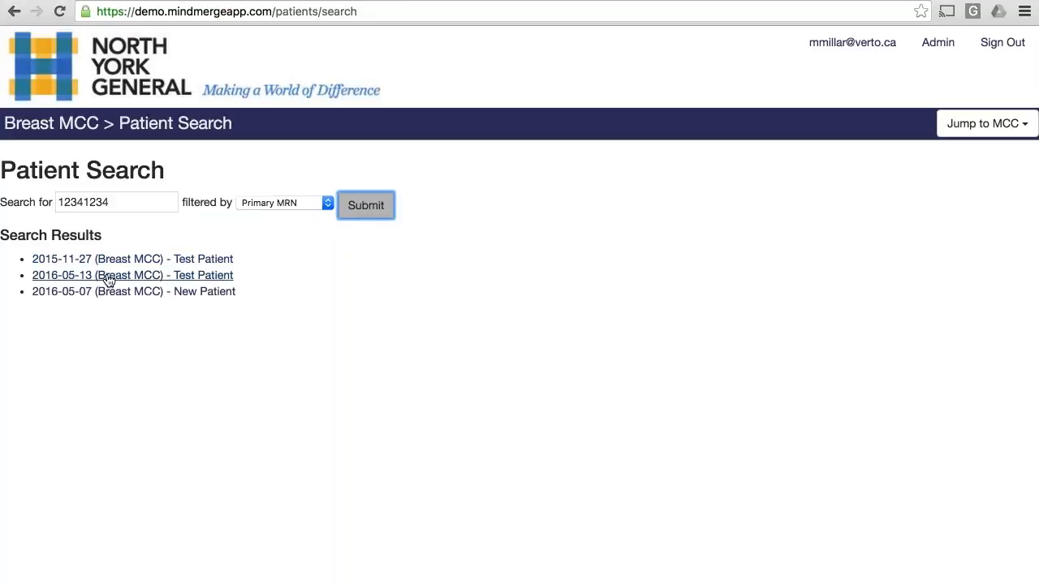
click(141, 277)
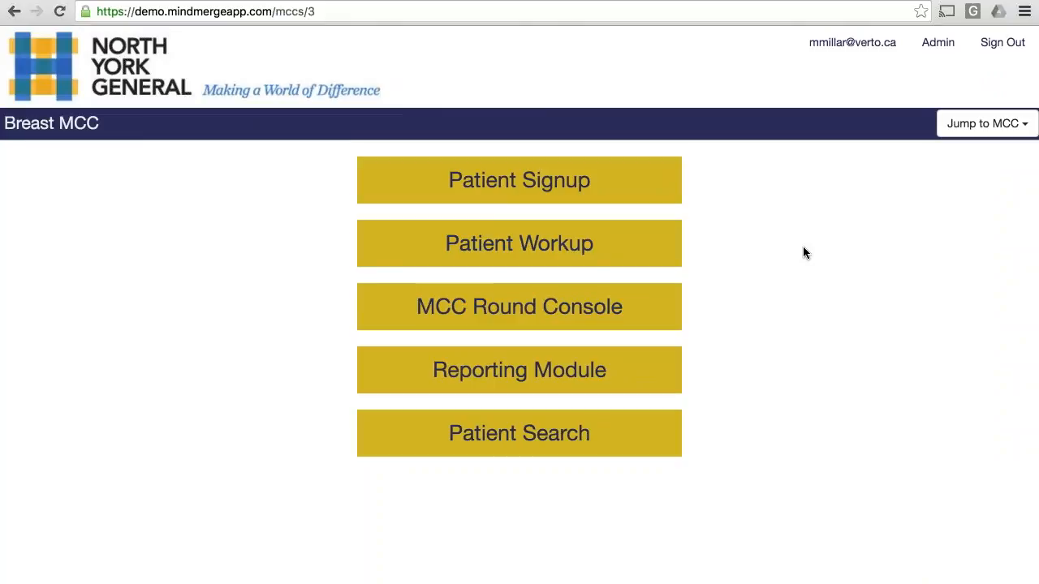
Step: Look at the e-mail notification and password options in the account settings and close them without updating
click(836, 48)
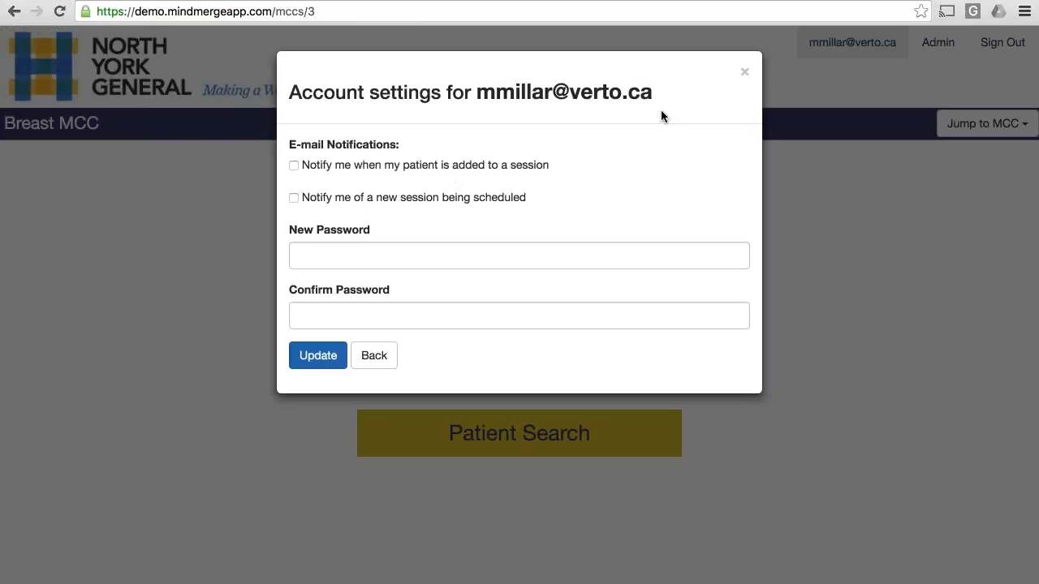
click(745, 75)
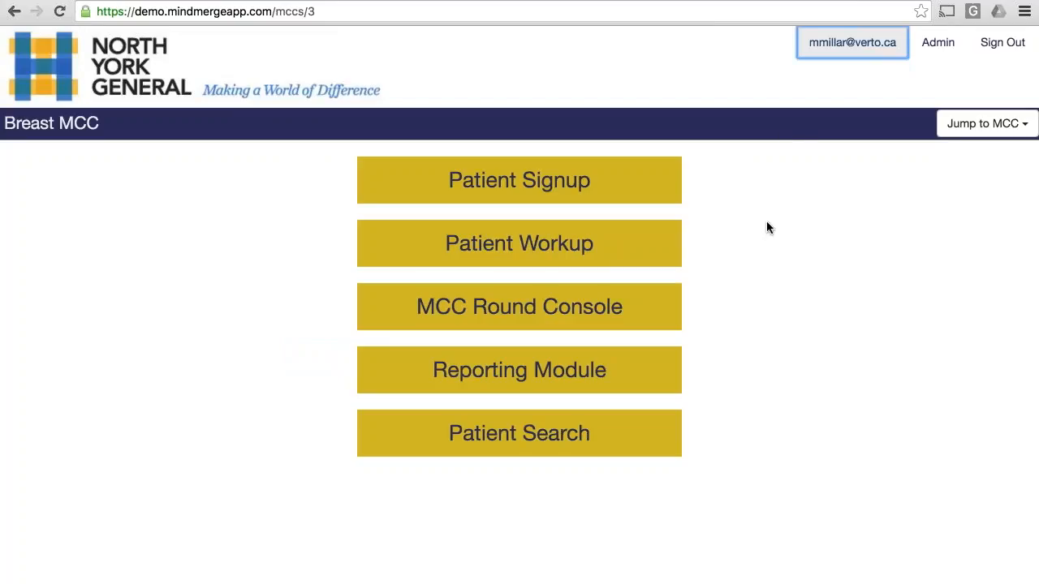